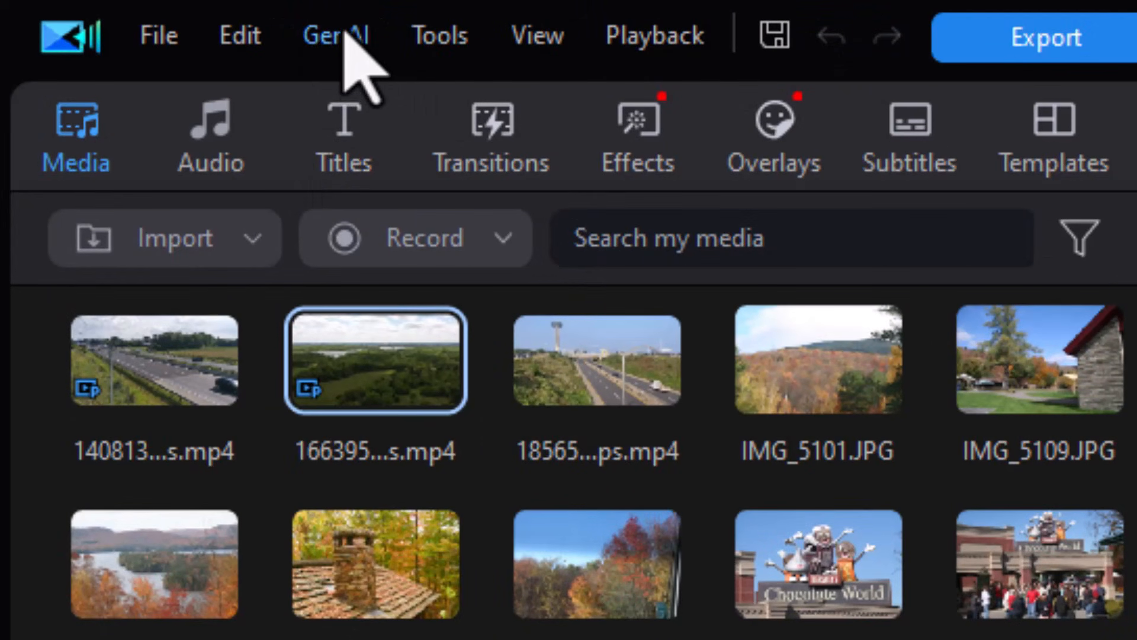
Step: Open the AI Storytelling tool and review its credit consumption rules
{"action": "left_click", "coordinate": [345, 35]}
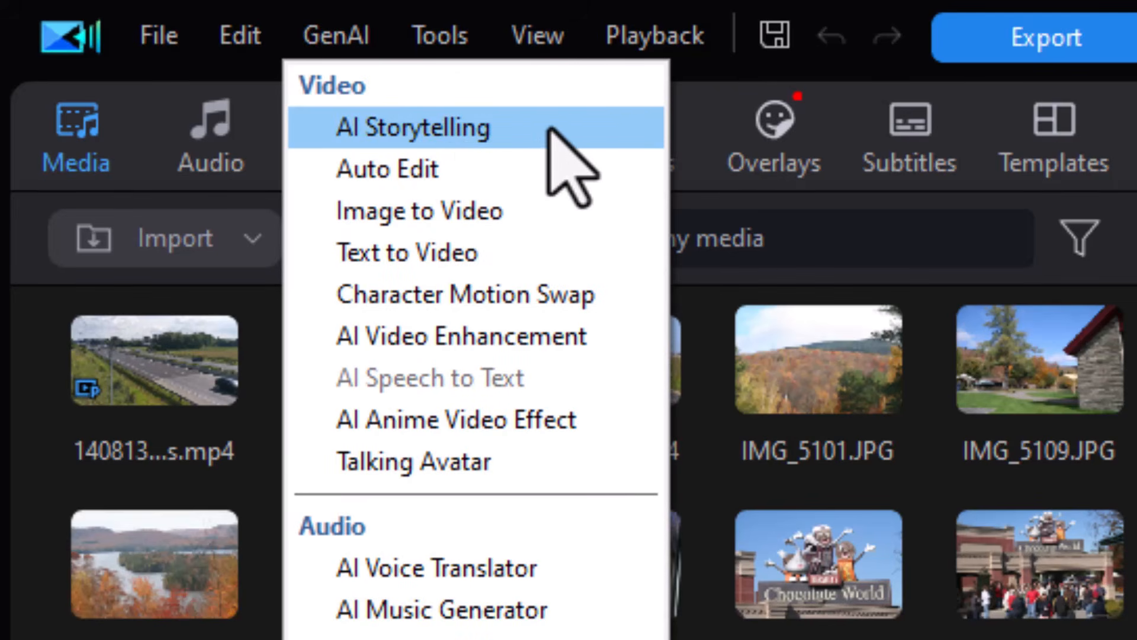
{"action": "left_click", "coordinate": [552, 130]}
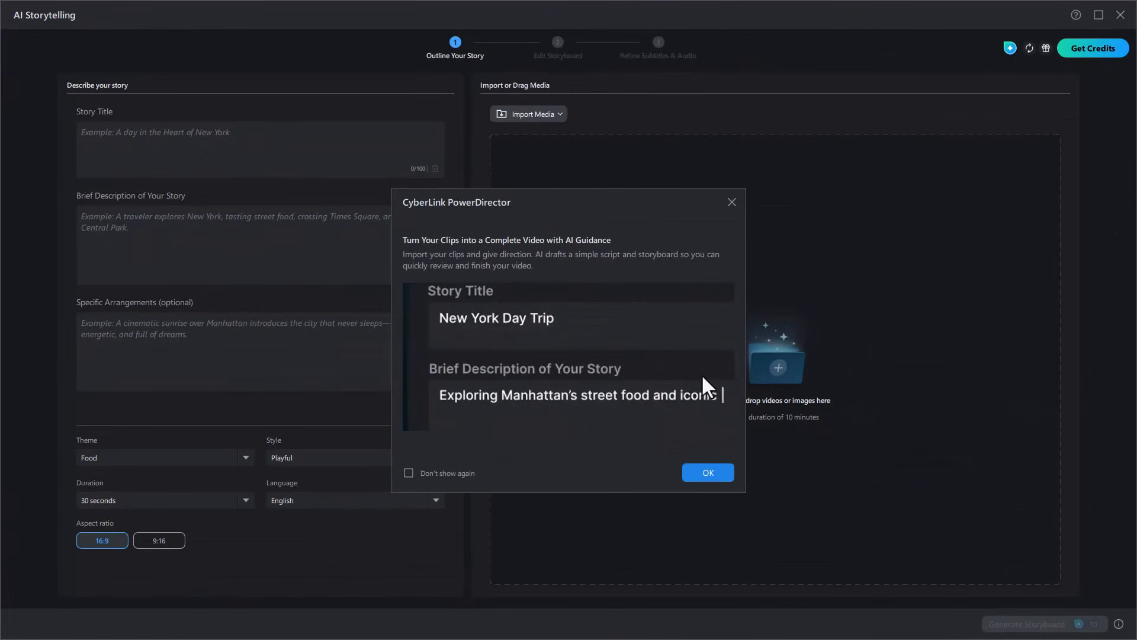
{"action": "left_click", "coordinate": [731, 201]}
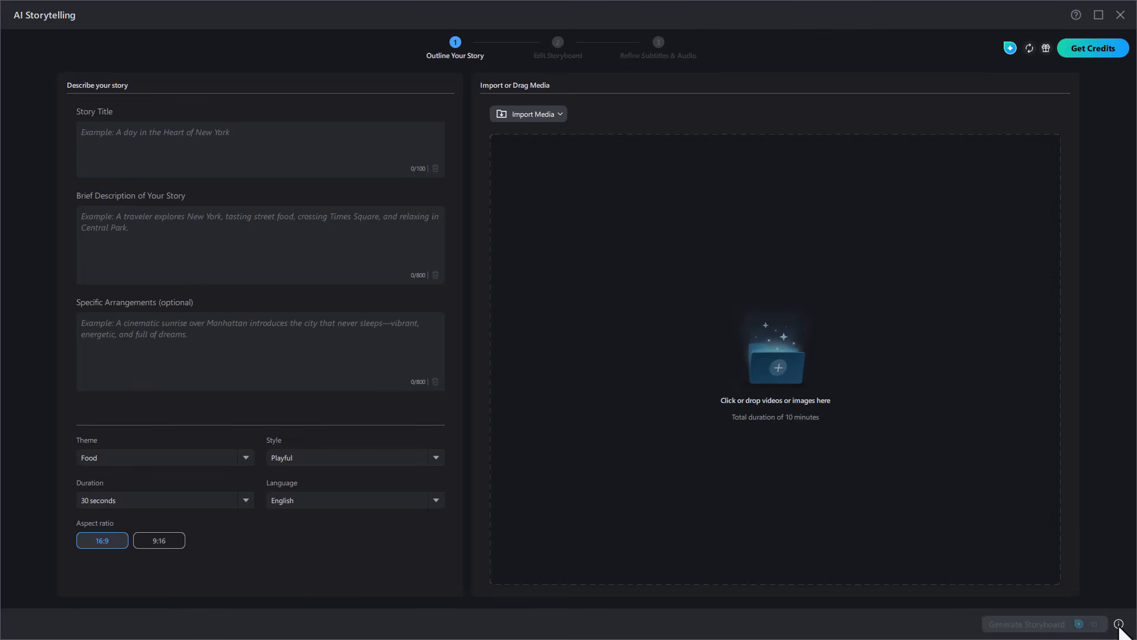
{"action": "left_click", "coordinate": [1119, 624]}
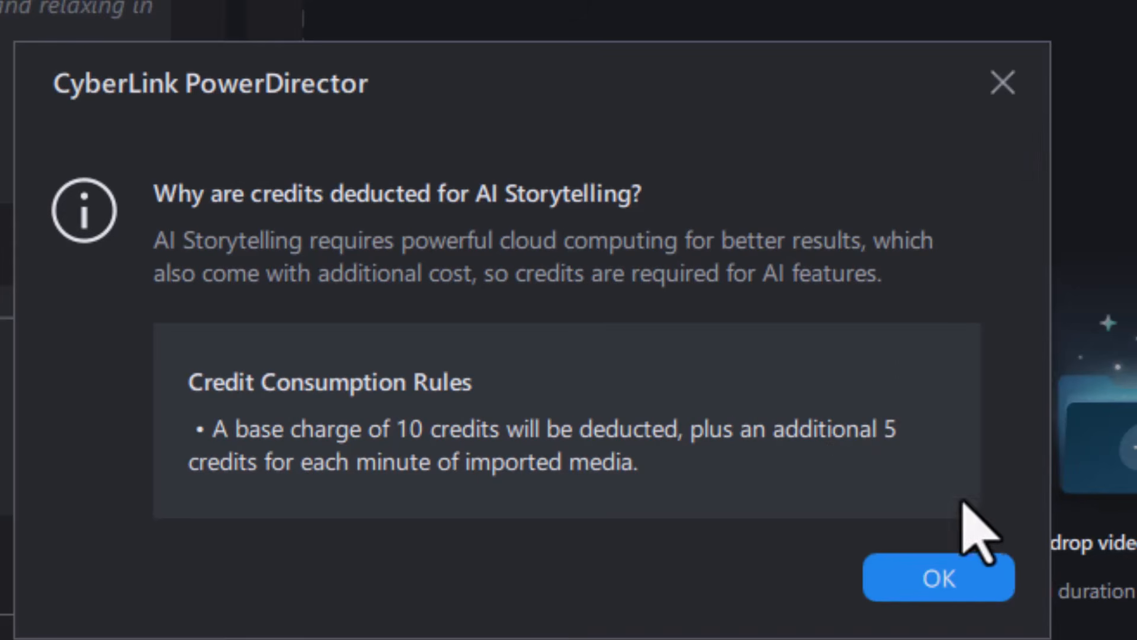
{"action": "left_click", "coordinate": [947, 578]}
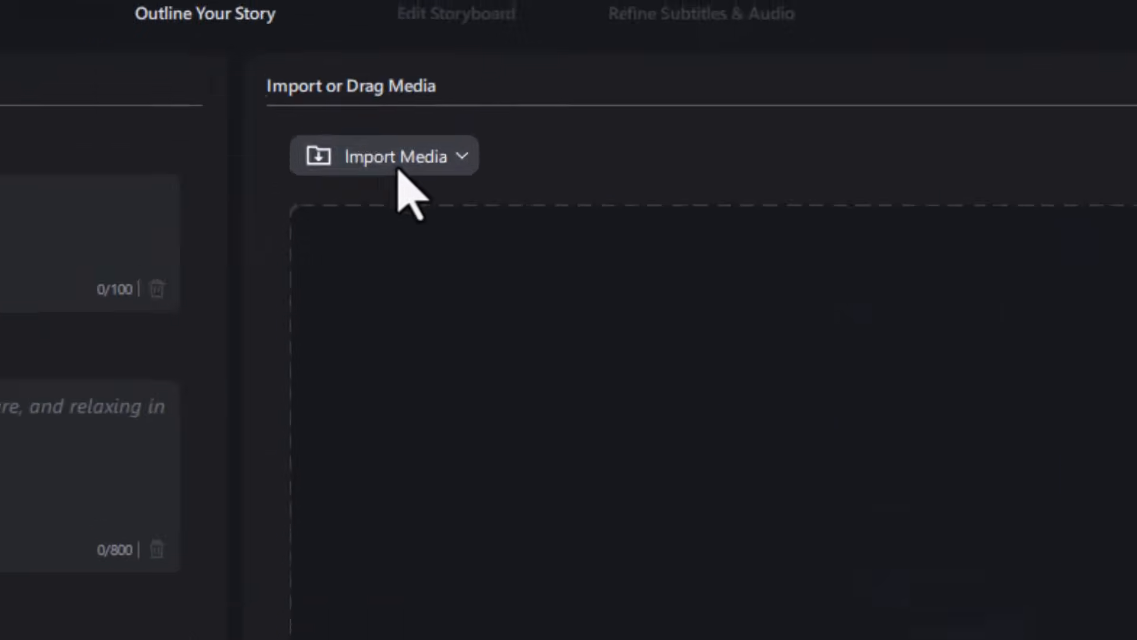
Step: Import the temp folder as the media source for the story
{"action": "left_click", "coordinate": [239, 201]}
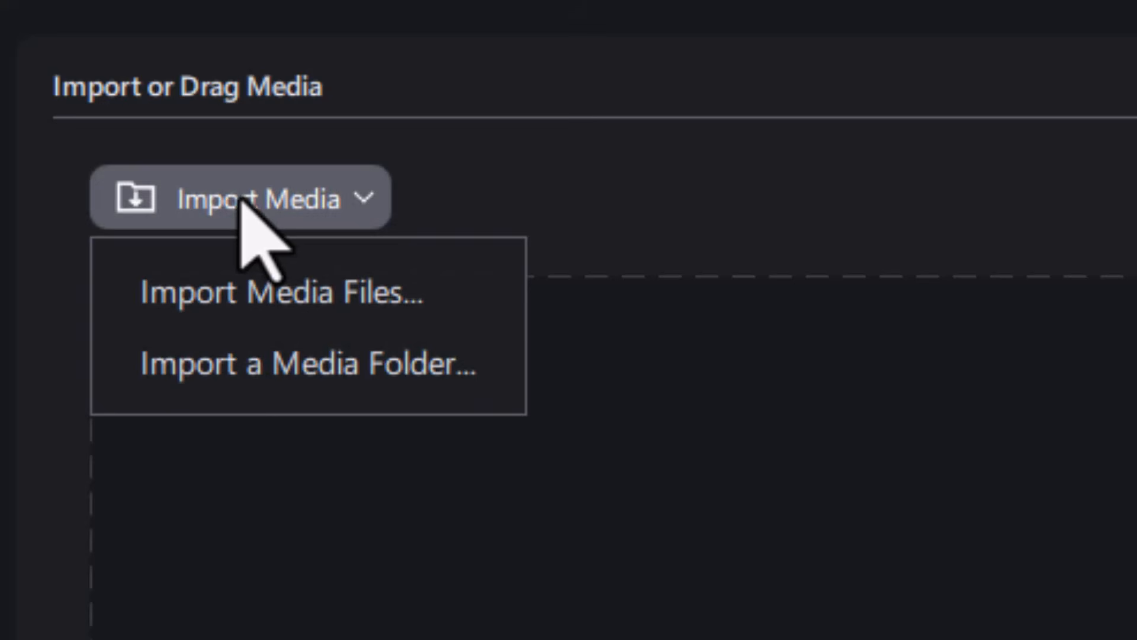
{"action": "left_click", "coordinate": [392, 369]}
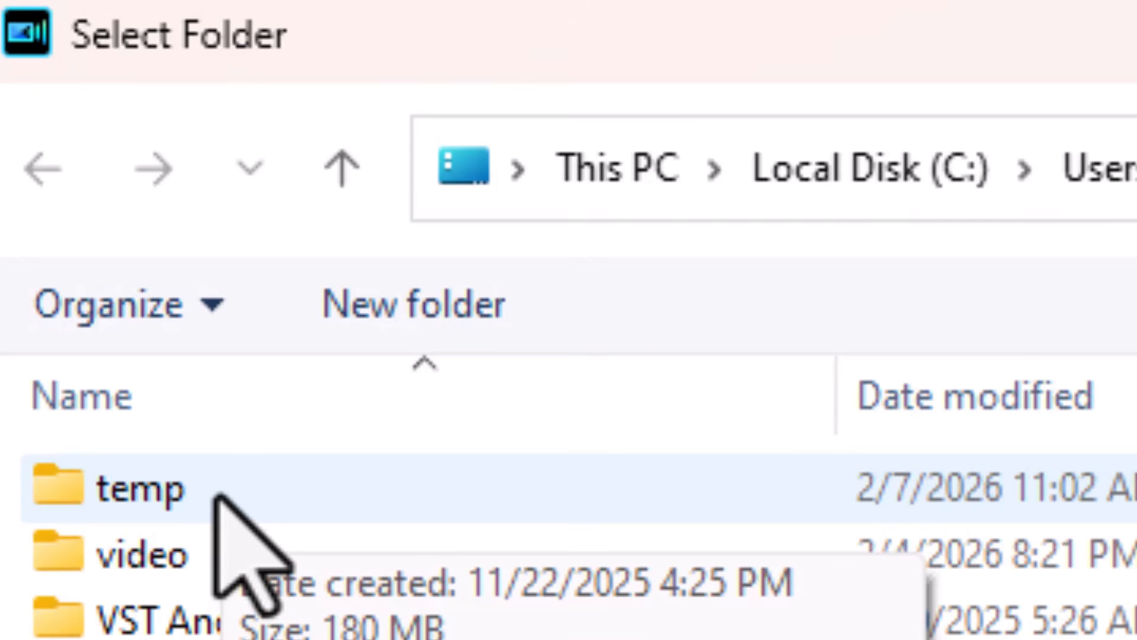
{"action": "left_click", "coordinate": [155, 496]}
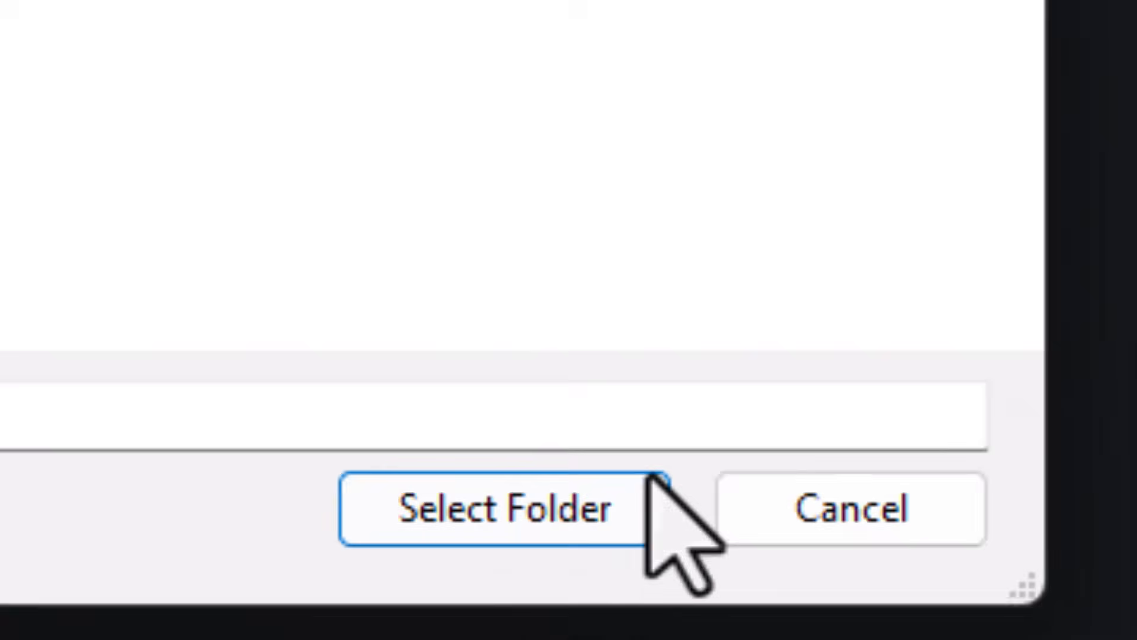
{"action": "left_click", "coordinate": [508, 511]}
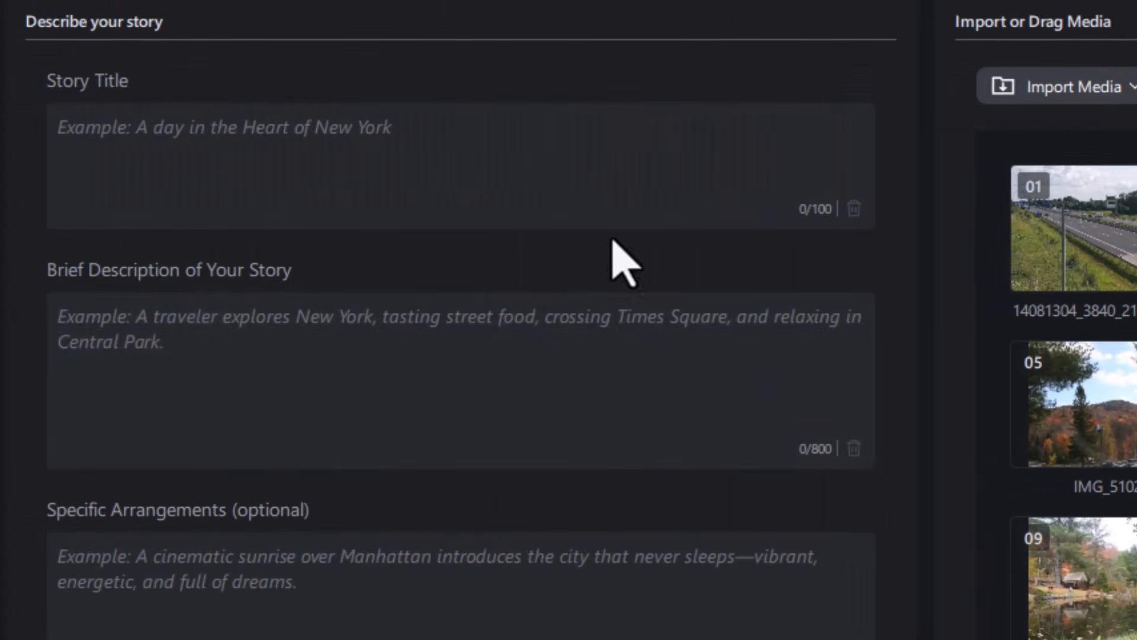
Step: Enter the story title "This is an amazing visit to the magical world of Hershey Candy in Hershey PA", a brief description and specific arrangements
{"action": "left_click", "coordinate": [354, 153]}
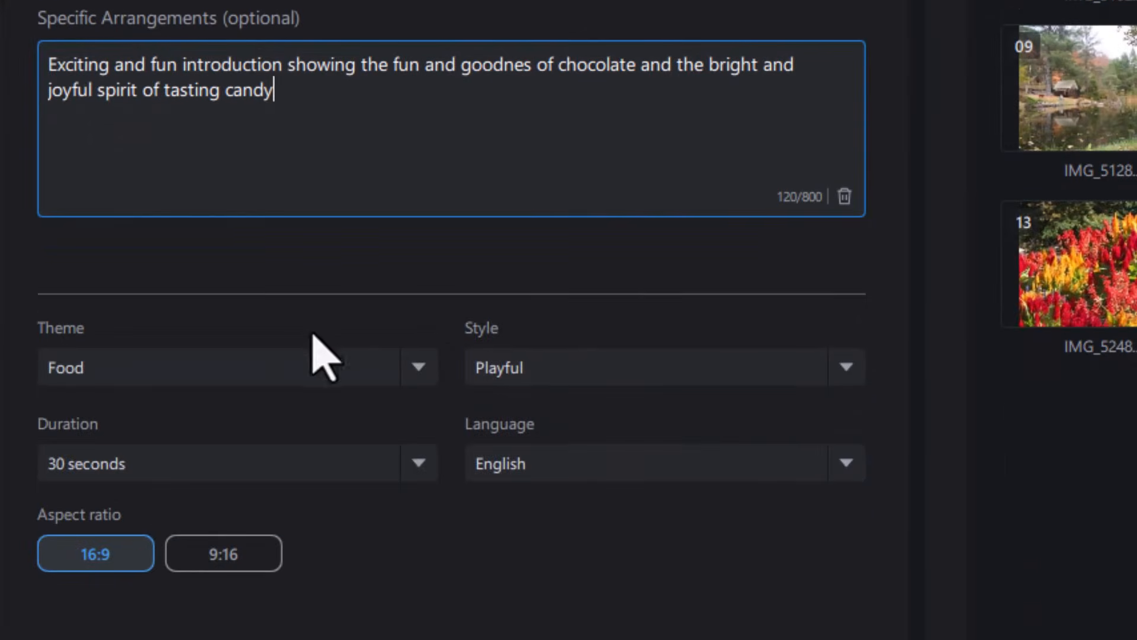
Step: Review the available Theme, Style and Duration options, keeping Food, Playful and 30 seconds
{"action": "left_click", "coordinate": [419, 377]}
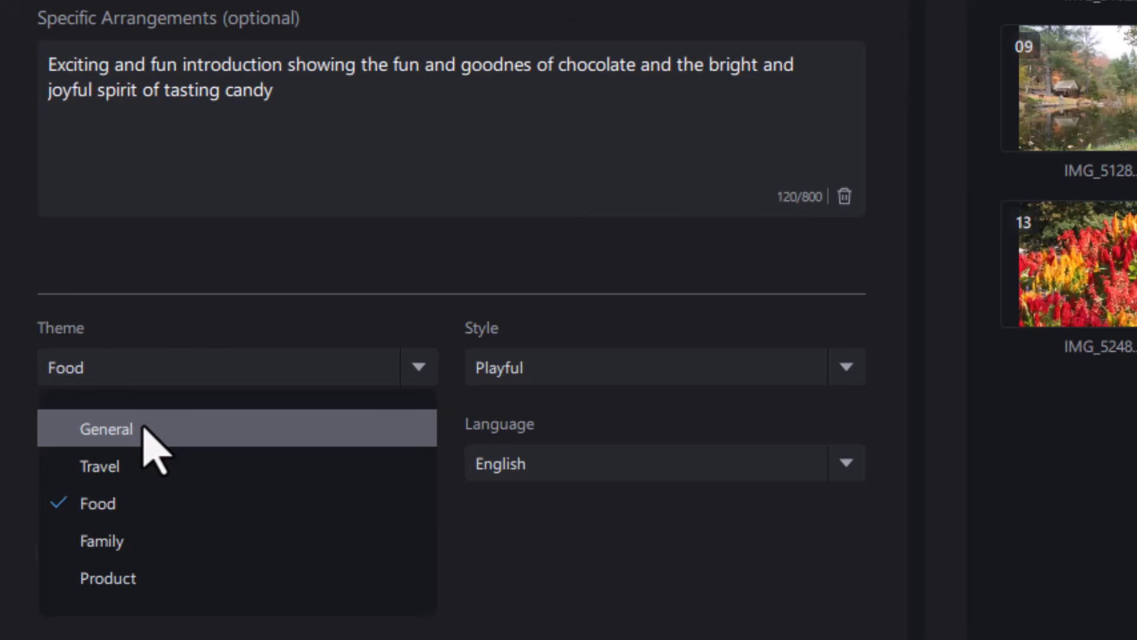
{"action": "left_click", "coordinate": [347, 290]}
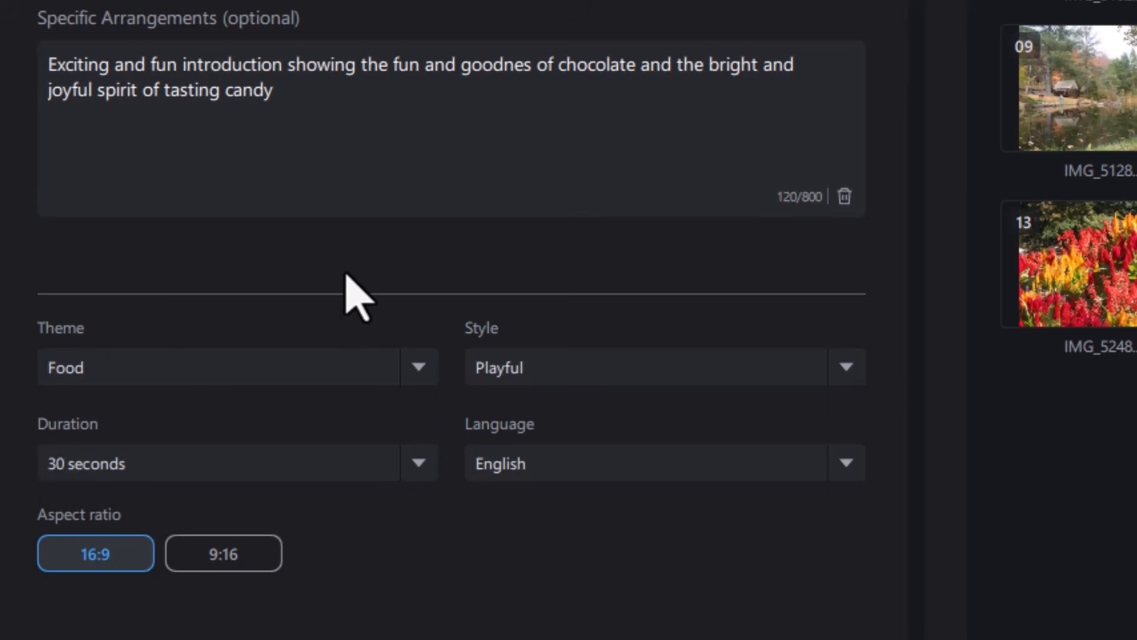
{"action": "left_click", "coordinate": [846, 369]}
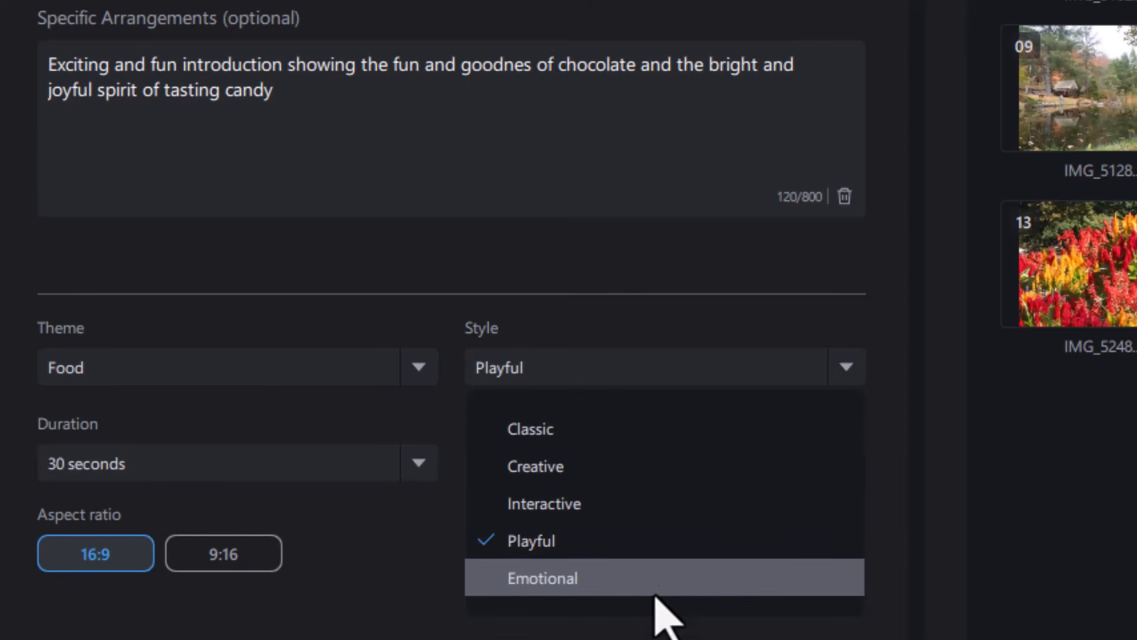
{"action": "left_click", "coordinate": [312, 416]}
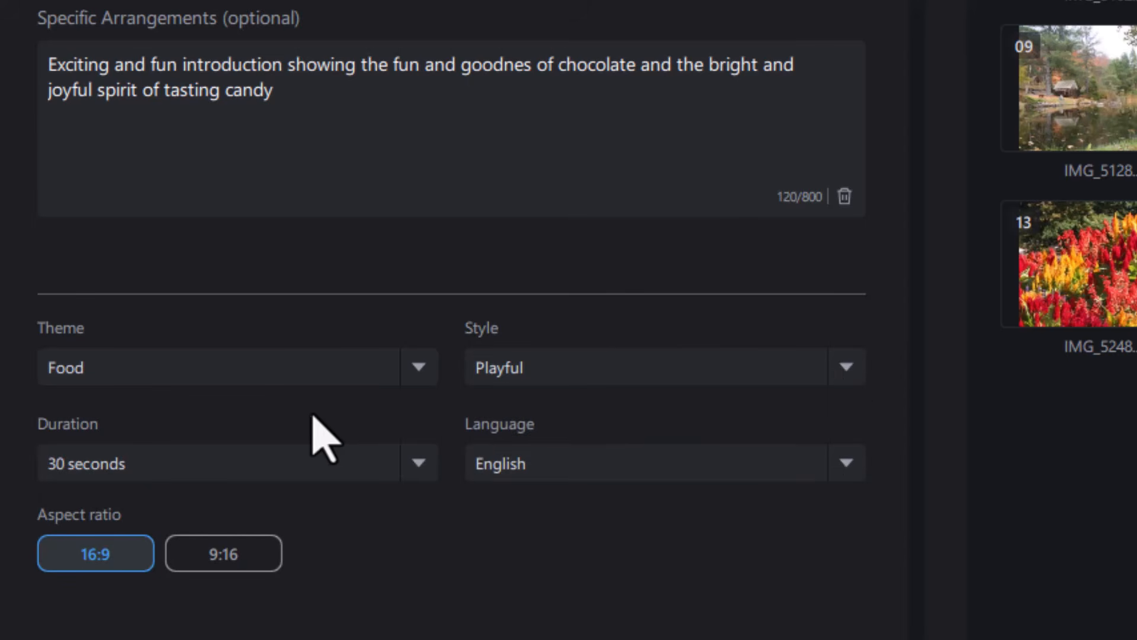
{"action": "left_click", "coordinate": [419, 457]}
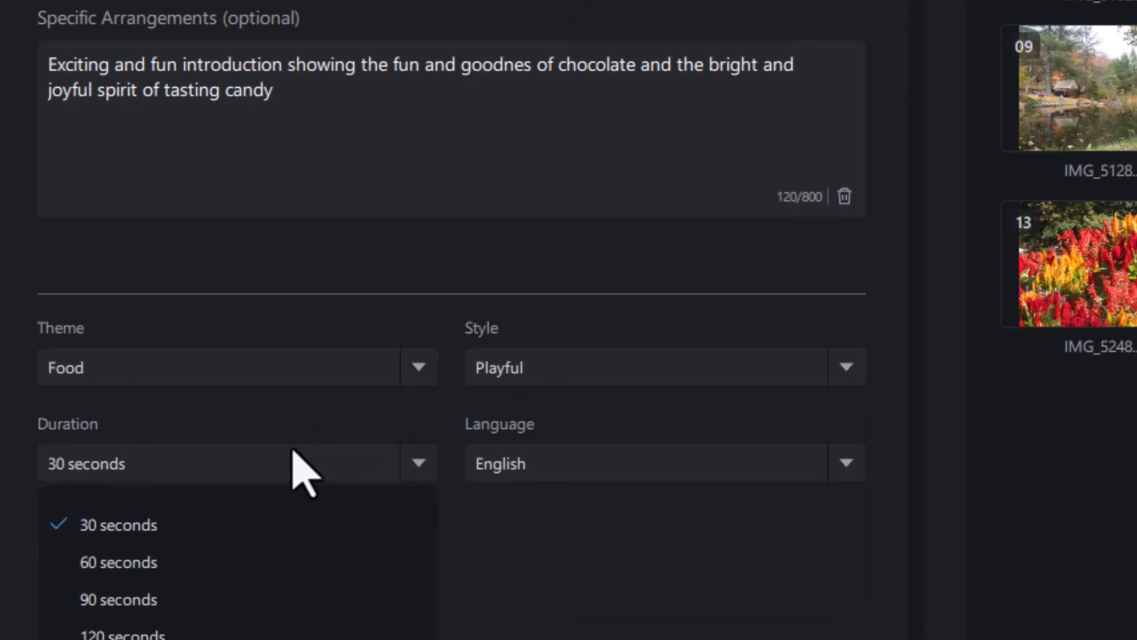
{"action": "left_click", "coordinate": [335, 421]}
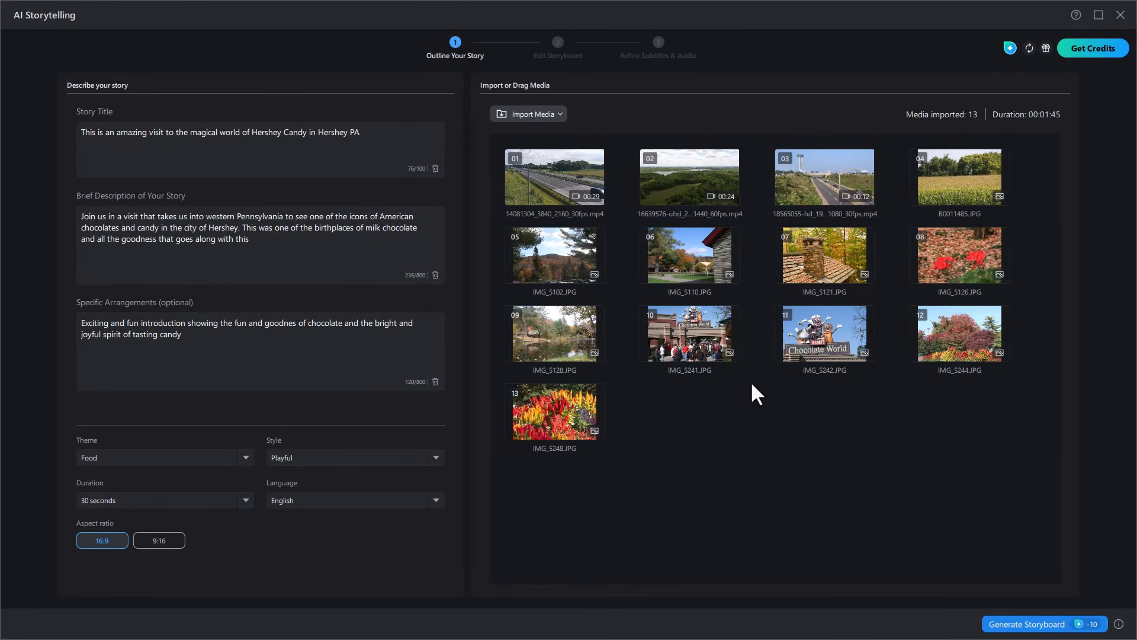
Step: Add the video 00193.MTS to the imported media and generate the storyboard
{"action": "left_click", "coordinate": [1031, 625]}
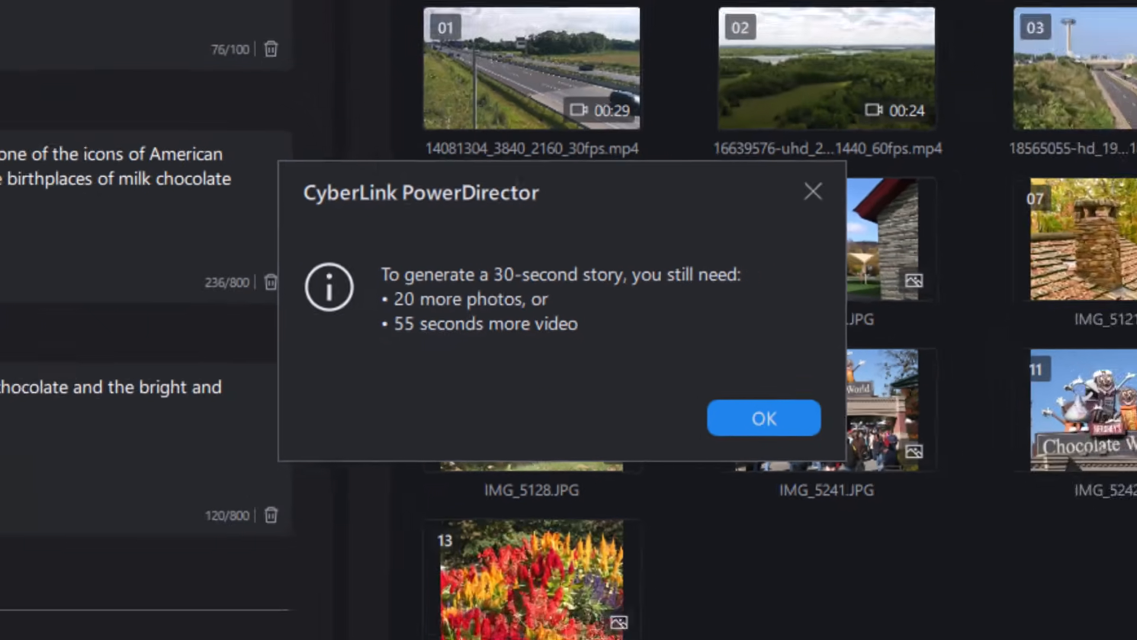
{"action": "left_click", "coordinate": [868, 498]}
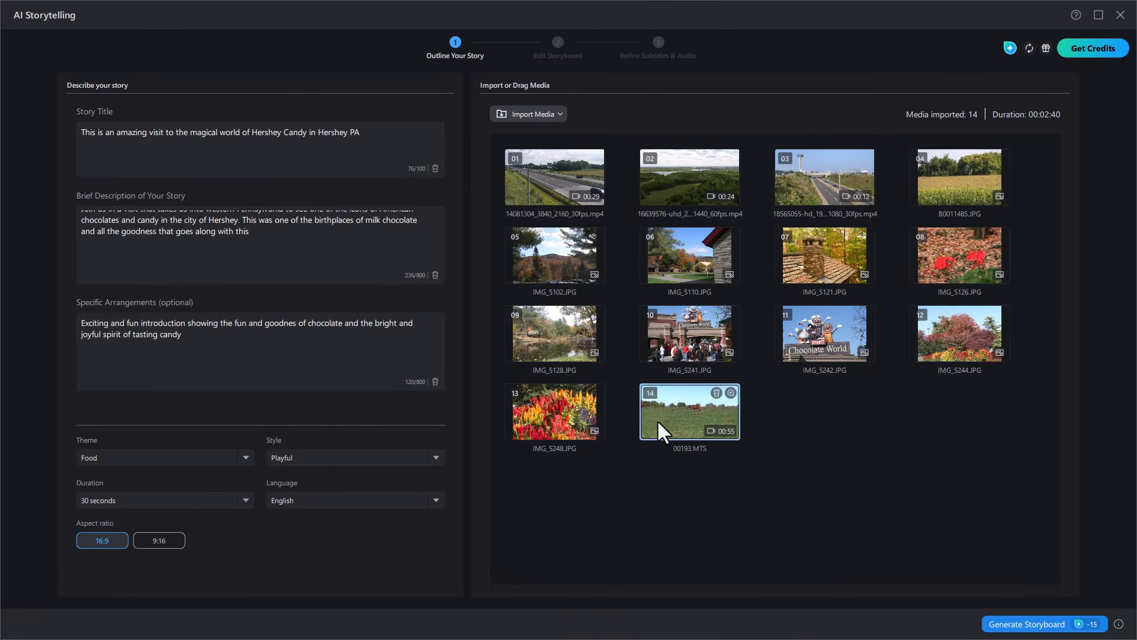
{"action": "left_click", "coordinate": [1029, 626]}
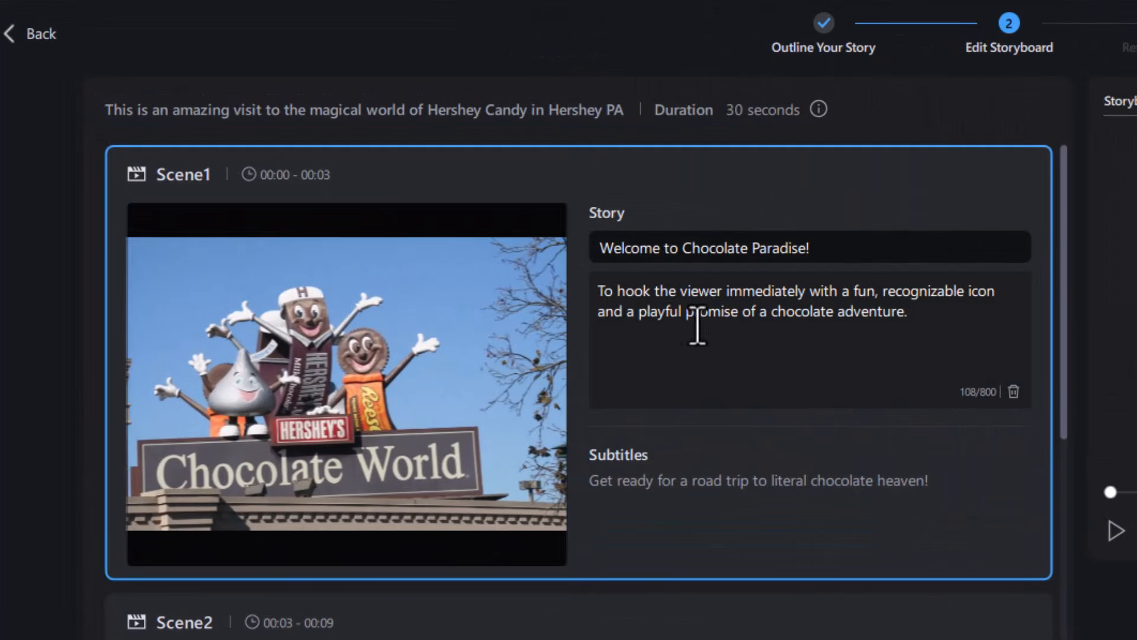
Step: Review the images, story text and subtitles of Scene1 through Scene5 in the generated storyboard
{"action": "left_click_drag", "start_coordinate": [1062, 381], "coordinate": [1061, 499]}
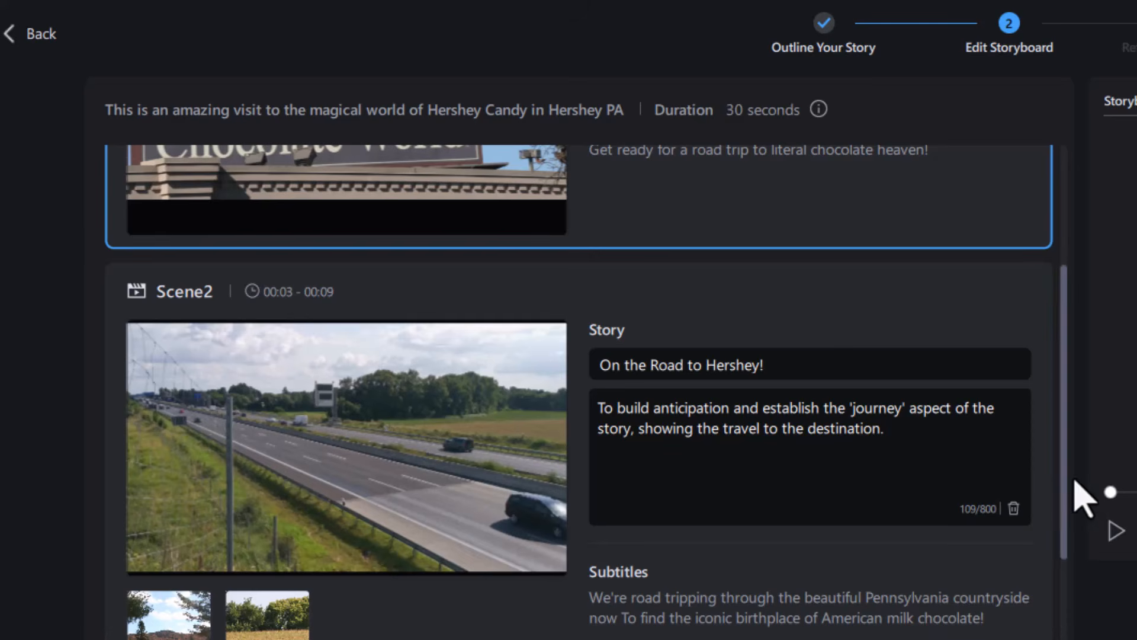
{"action": "left_click_drag", "start_coordinate": [1066, 497], "coordinate": [1060, 639]}
{"action": "scroll", "coordinate": [813, 519], "scroll_direction": "up", "scroll_amount": 10}
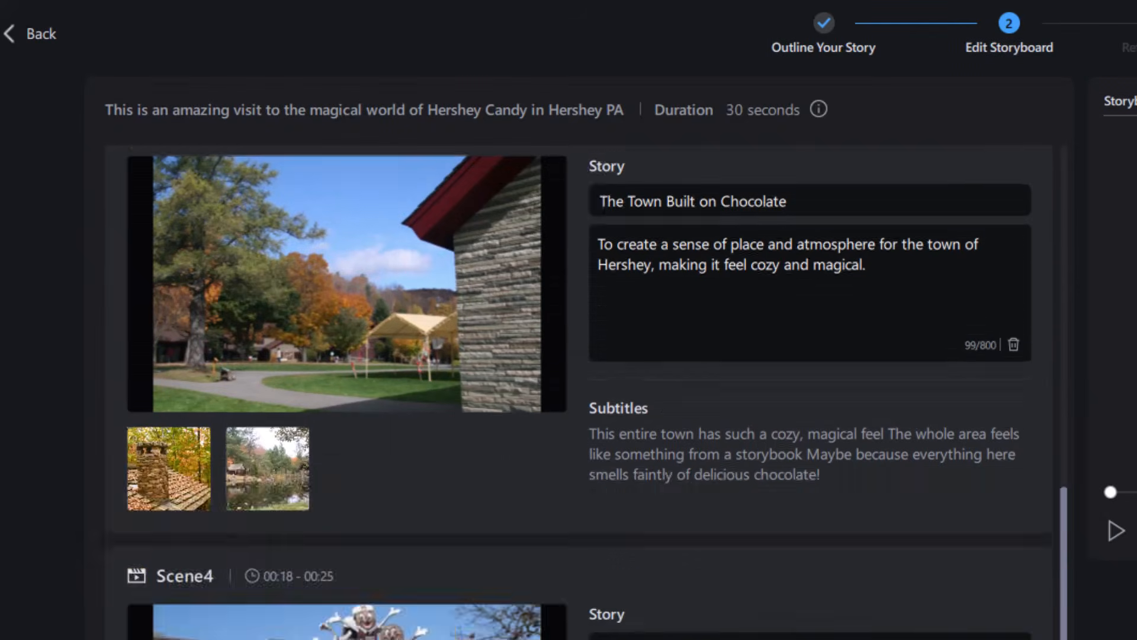
{"action": "left_click_drag", "start_coordinate": [1065, 178], "coordinate": [1073, 61]}
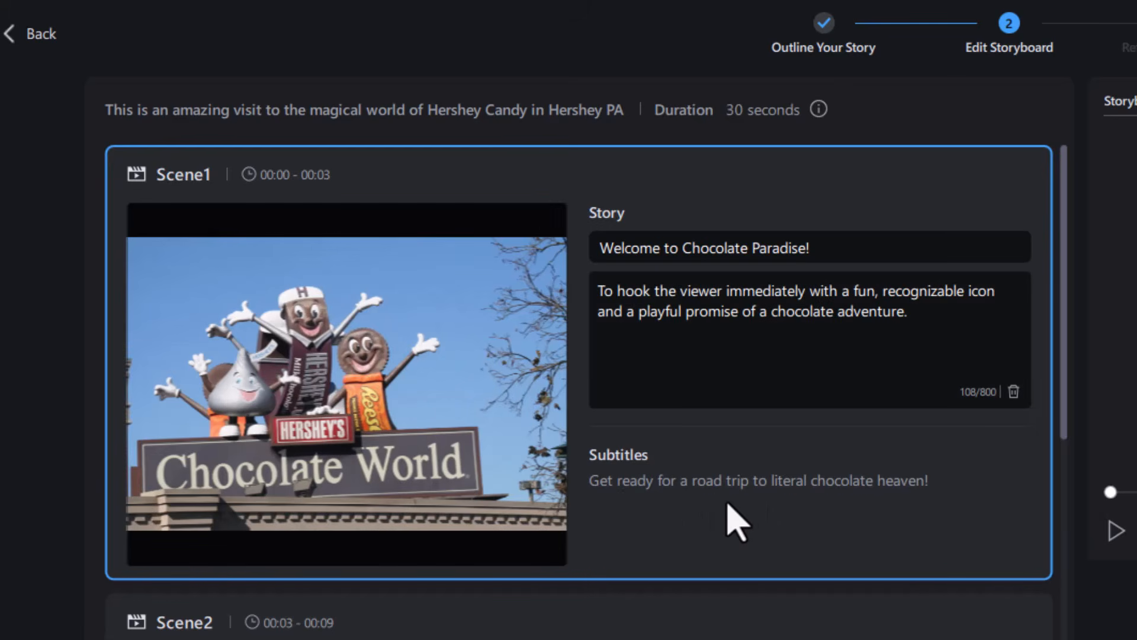
{"action": "left_click", "coordinate": [675, 323]}
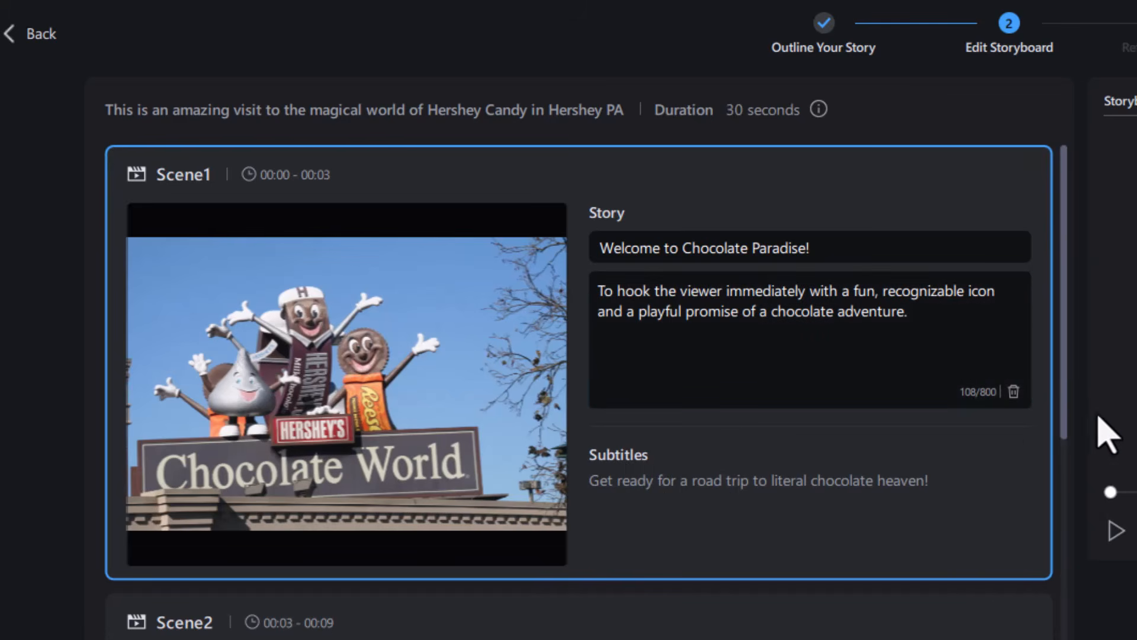
{"action": "scroll", "coordinate": [1064, 439], "scroll_direction": "down", "scroll_amount": 5}
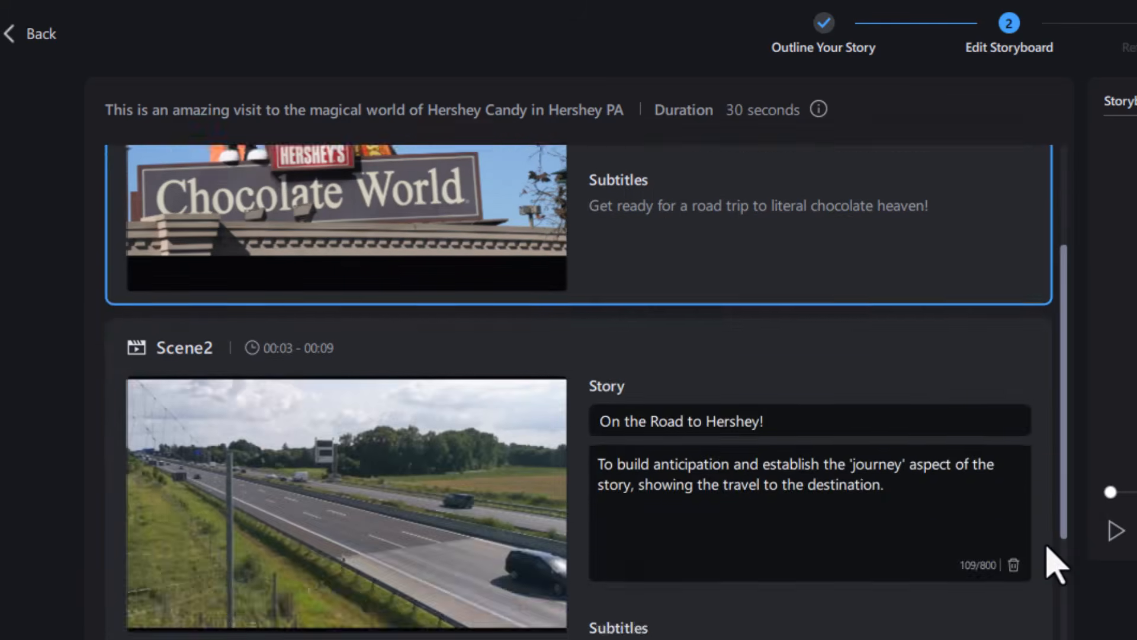
{"action": "scroll", "coordinate": [1048, 569], "scroll_direction": "down", "scroll_amount": 1}
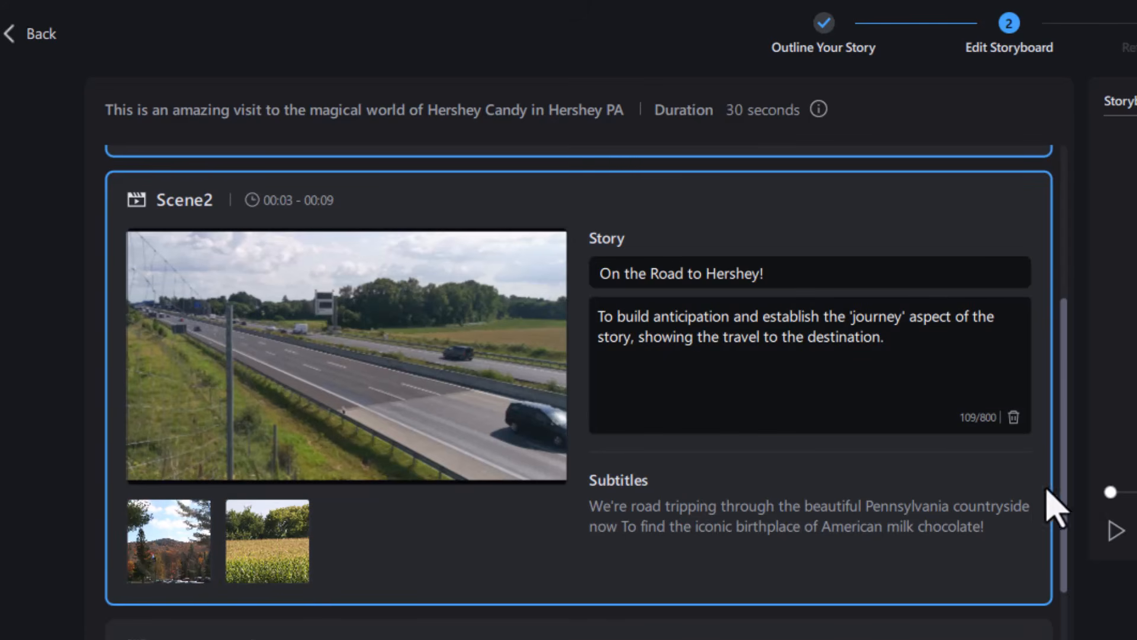
{"action": "scroll", "coordinate": [1050, 516], "scroll_direction": "down", "scroll_amount": 1}
{"action": "scroll", "coordinate": [1058, 533], "scroll_direction": "down", "scroll_amount": 5}
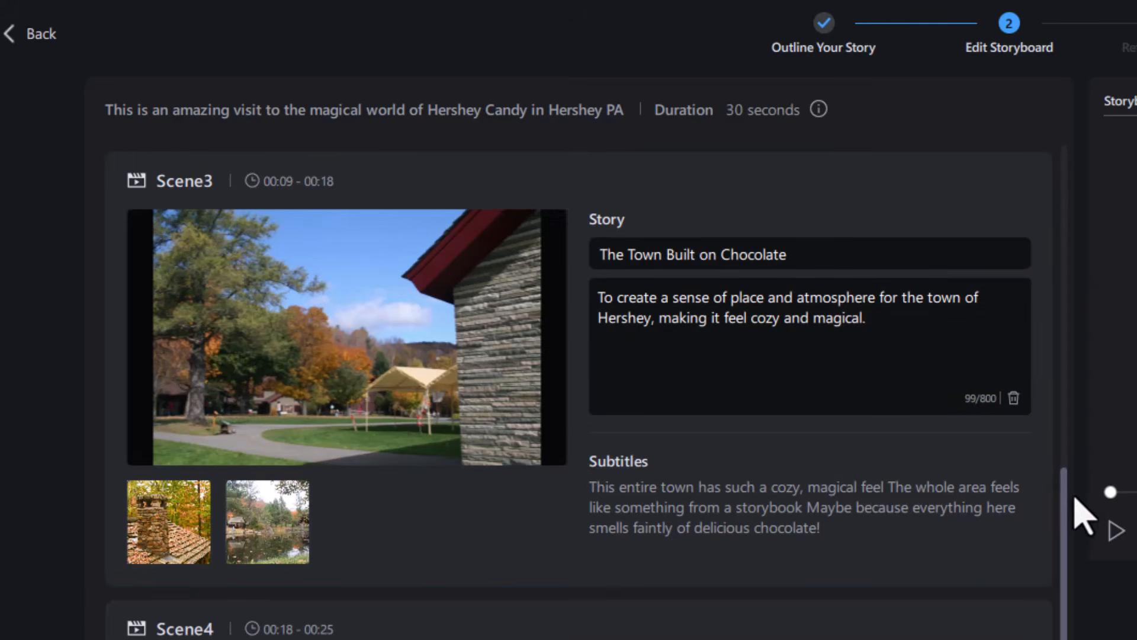
{"action": "scroll", "coordinate": [1069, 535], "scroll_direction": "down", "scroll_amount": 4}
{"action": "left_click_drag", "start_coordinate": [1064, 555], "coordinate": [1064, 636]}
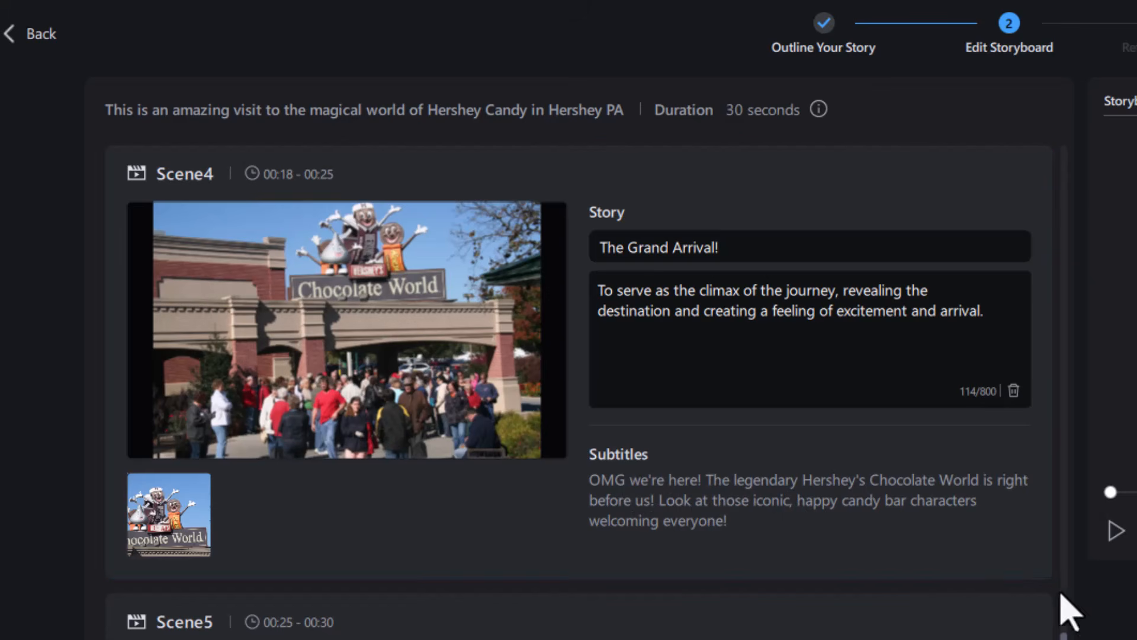
{"action": "scroll", "coordinate": [581, 533], "scroll_direction": "down", "scroll_amount": 2}
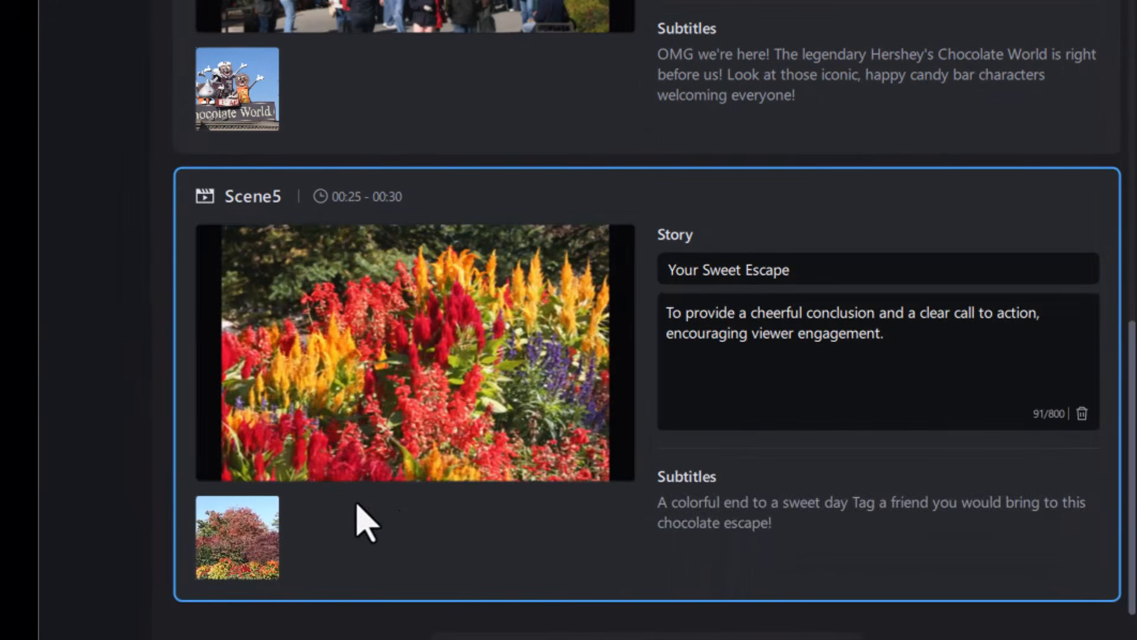
{"action": "mouse_move", "coordinate": [253, 553]}
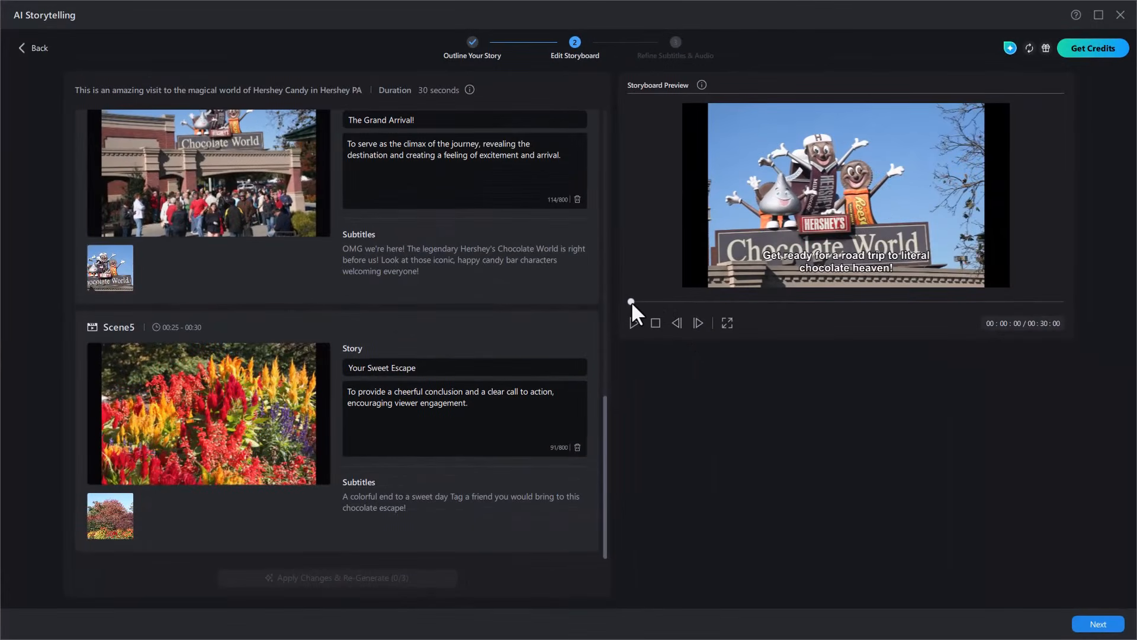
Step: Scrub through the opening of the storyboard preview and view the information about the preview
{"action": "mouse_move", "coordinate": [644, 307]}
{"action": "left_mouse_down"}
{"action": "mouse_move", "coordinate": [673, 308]}
{"action": "mouse_move", "coordinate": [613, 305]}
{"action": "mouse_move", "coordinate": [828, 318]}
{"action": "mouse_move", "coordinate": [911, 300]}
{"action": "mouse_move", "coordinate": [1070, 311]}
{"action": "mouse_move", "coordinate": [821, 289]}
{"action": "mouse_move", "coordinate": [663, 300]}
{"action": "left_mouse_up"}
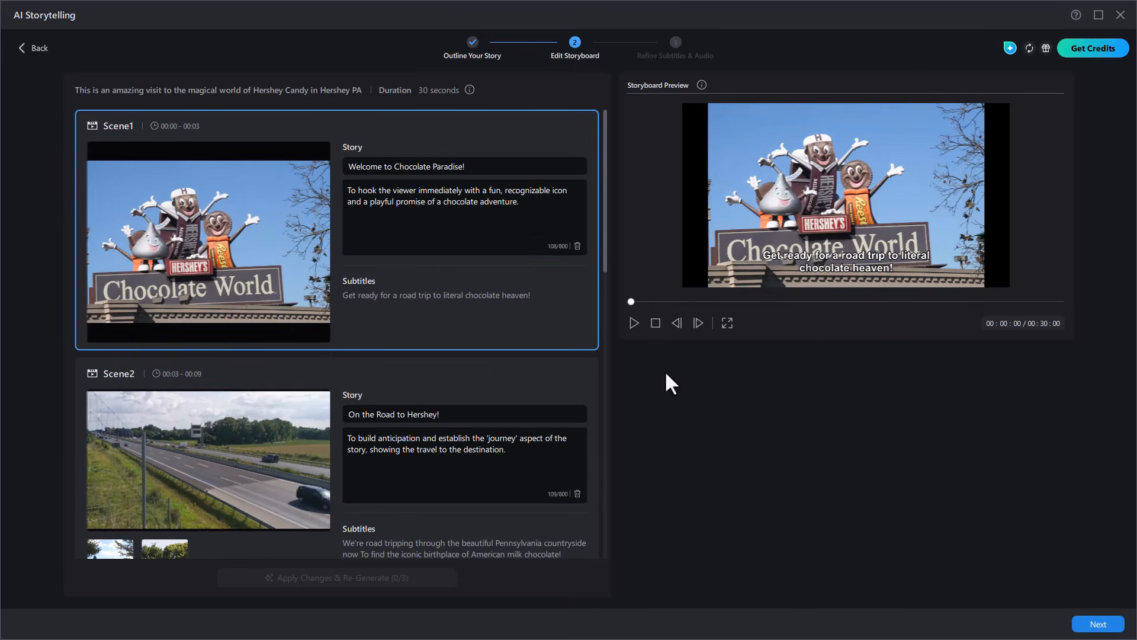
{"action": "left_click", "coordinate": [701, 84]}
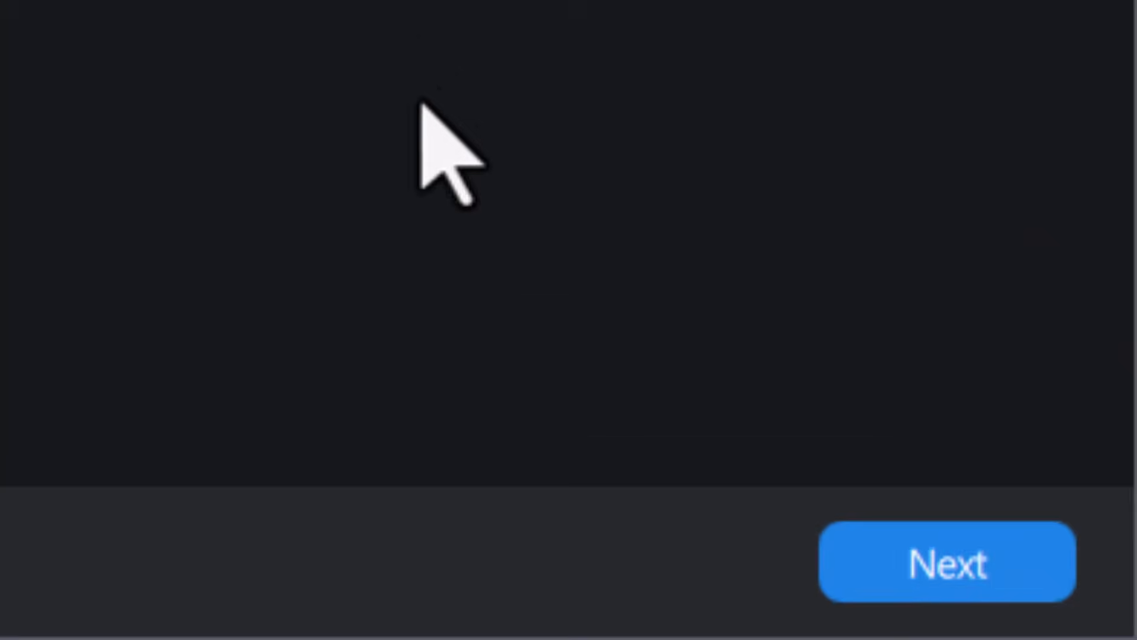
Step: Proceed to the Refine Subtitles & Audio stage and open the text of subtitles 03 and 04 for editing
{"action": "left_click", "coordinate": [987, 584]}
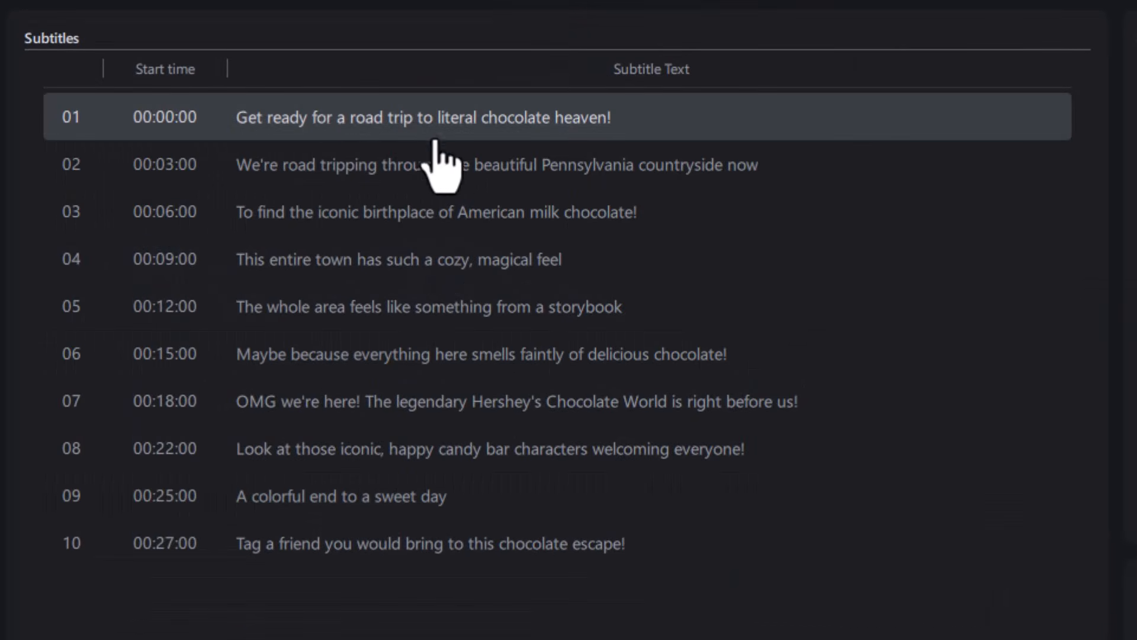
{"action": "double_click", "coordinate": [346, 212]}
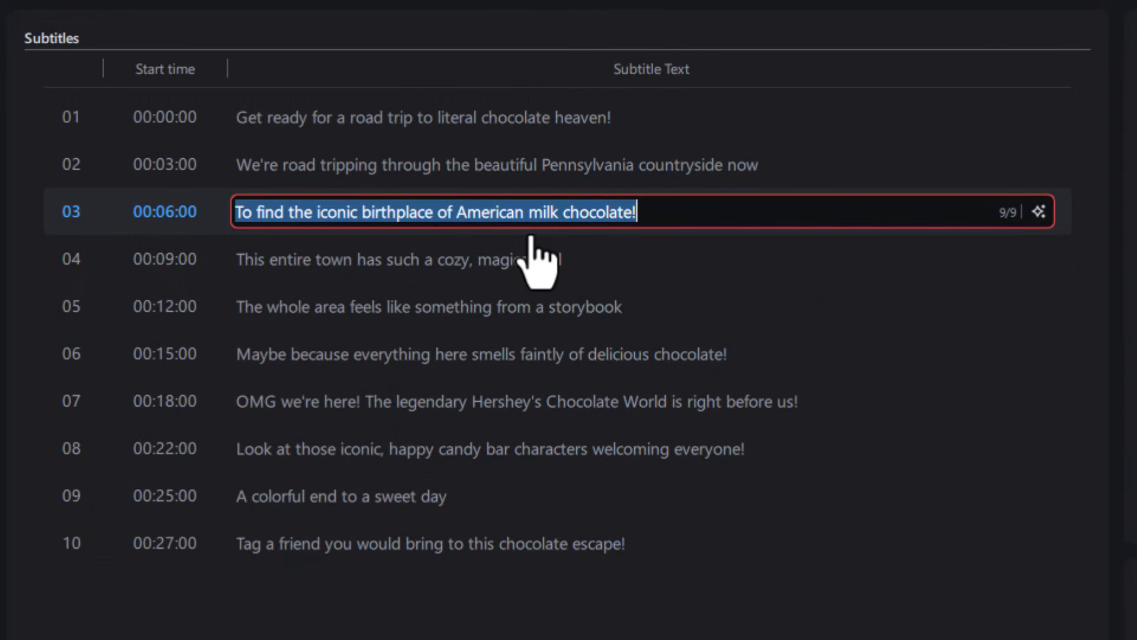
{"action": "double_click", "coordinate": [465, 261]}
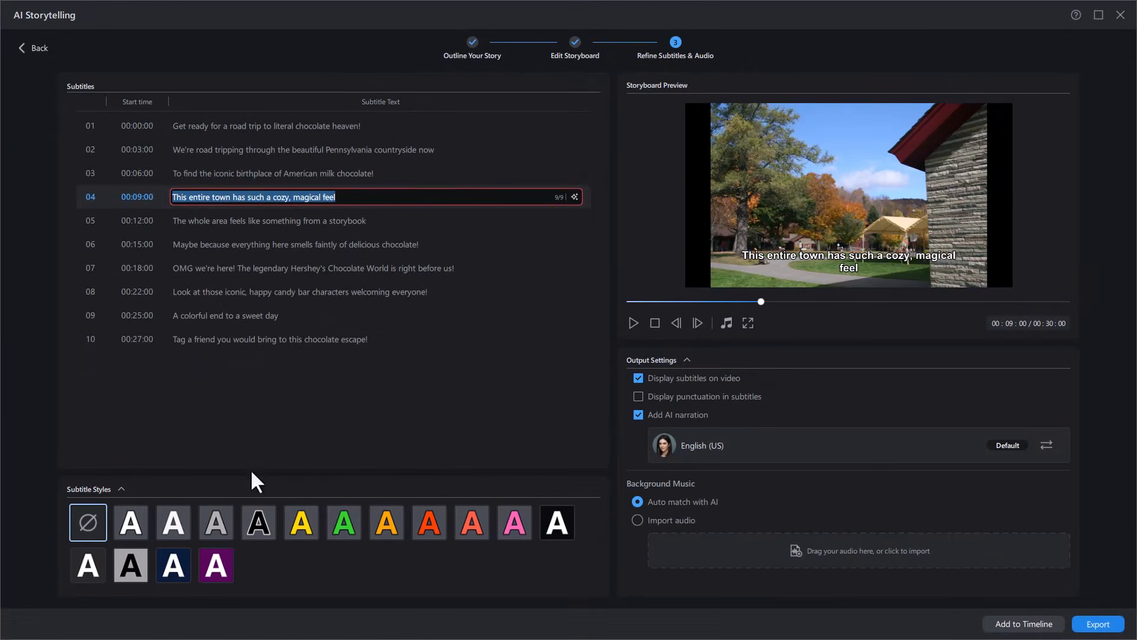
Step: Apply the subtitle style with white text on a purple background
{"action": "left_click", "coordinate": [215, 570]}
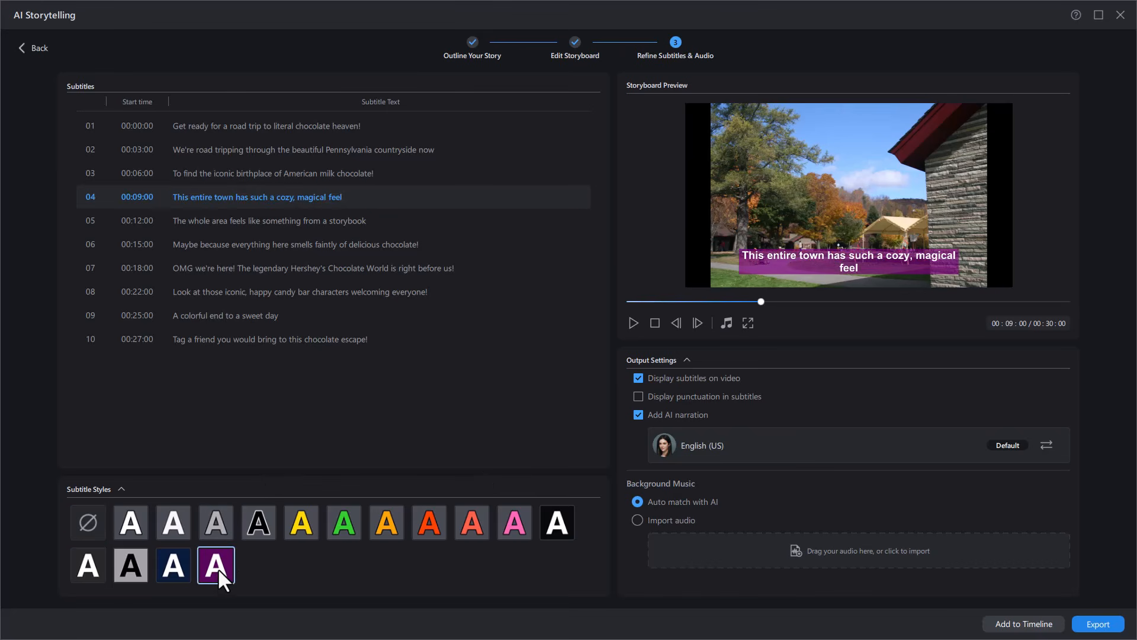
Step: Try the no-style, white, yellow and red subtitle styles on subtitle 04
{"action": "left_click", "coordinate": [90, 518]}
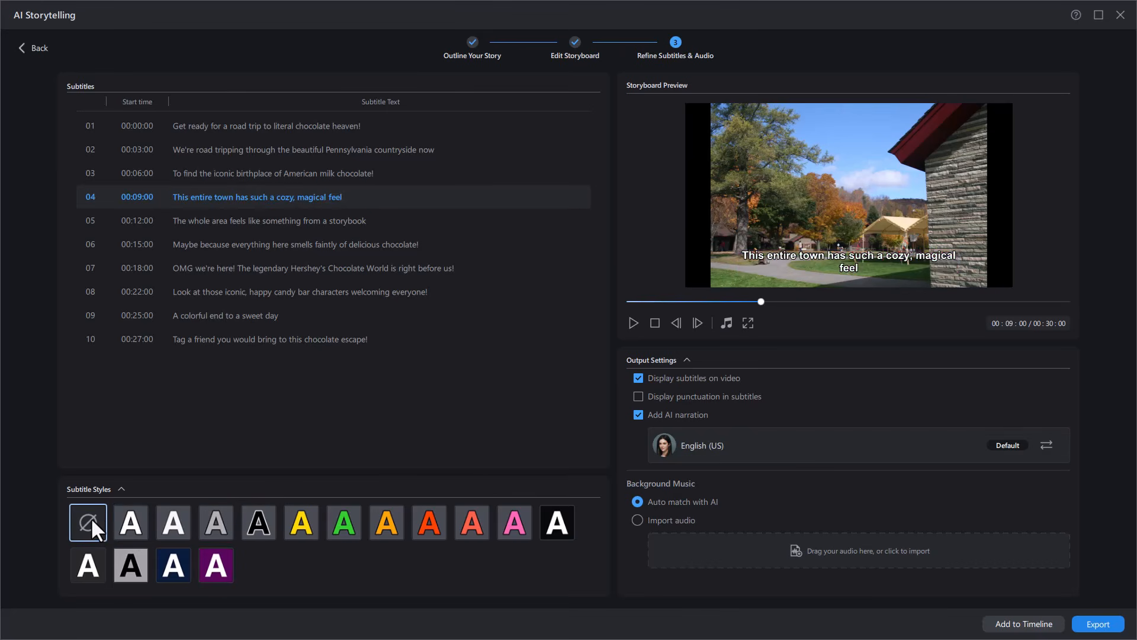
{"action": "left_click", "coordinate": [172, 517]}
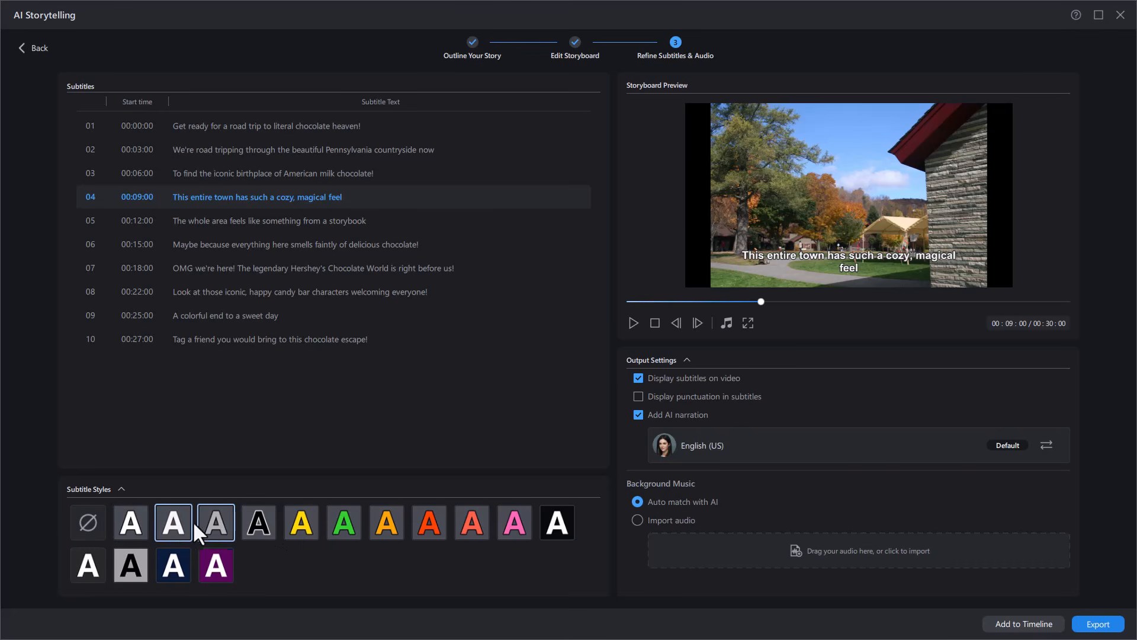
{"action": "left_click", "coordinate": [287, 521]}
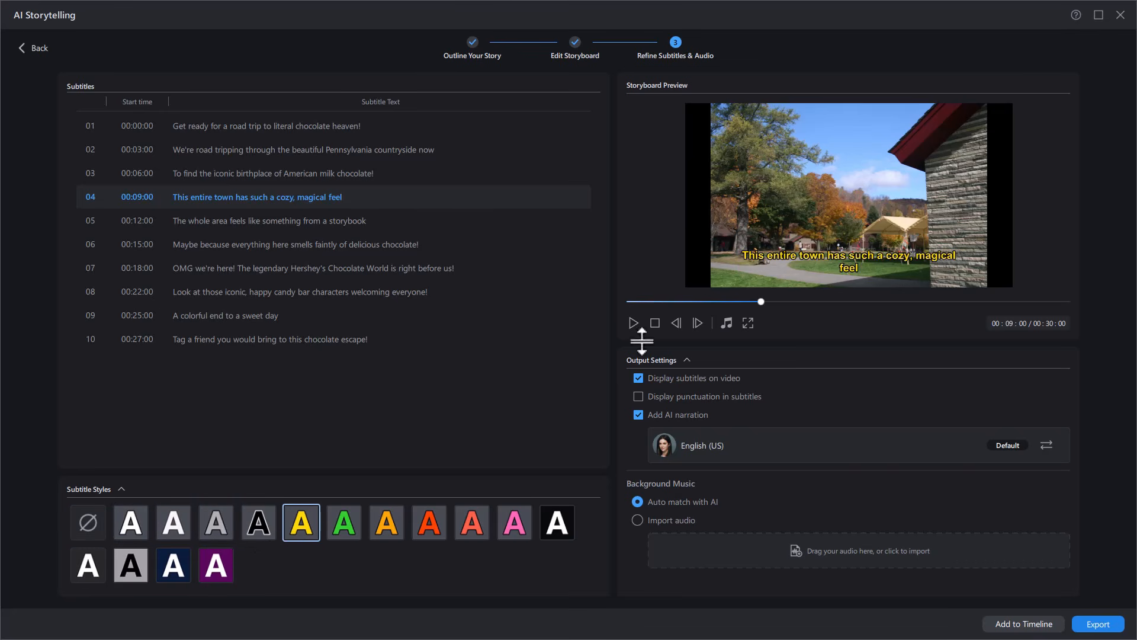
{"action": "left_click", "coordinate": [436, 524]}
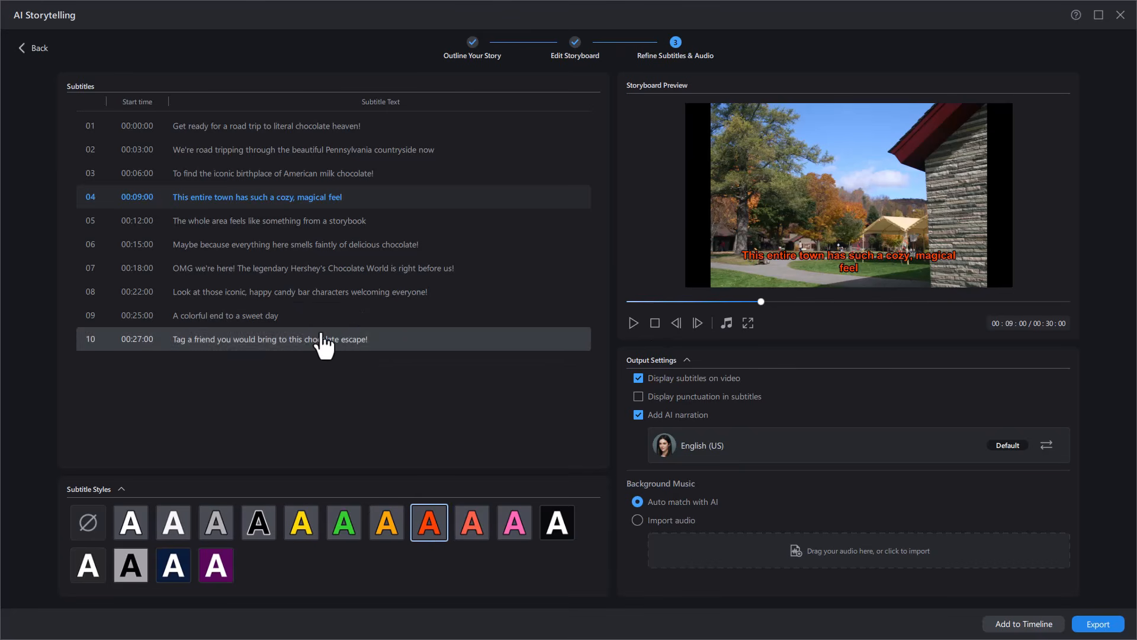
Step: Select subtitle 05 and apply the second white subtitle style without a background, then collapse and re-expand the style choices
{"action": "left_click", "coordinate": [388, 221]}
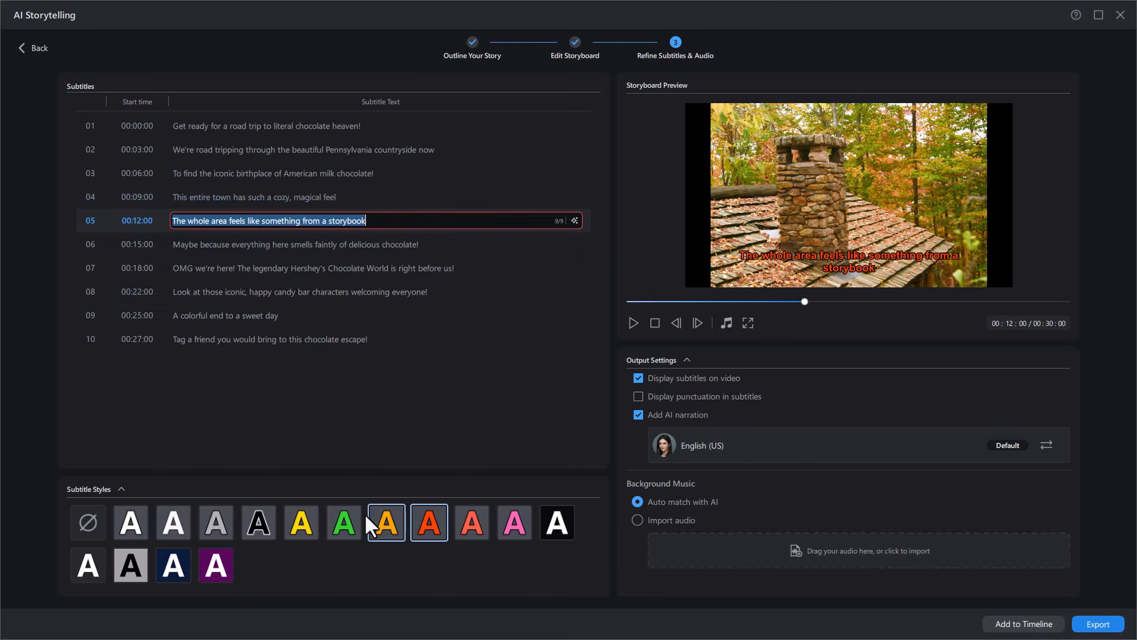
{"action": "left_click", "coordinate": [174, 520]}
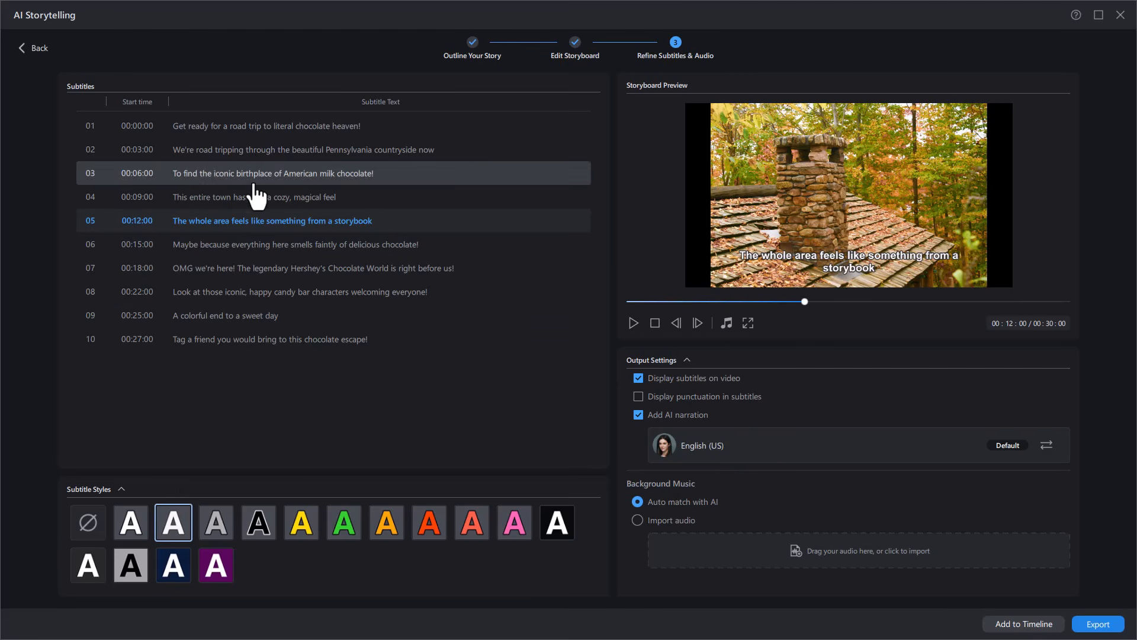
{"action": "left_click", "coordinate": [121, 489]}
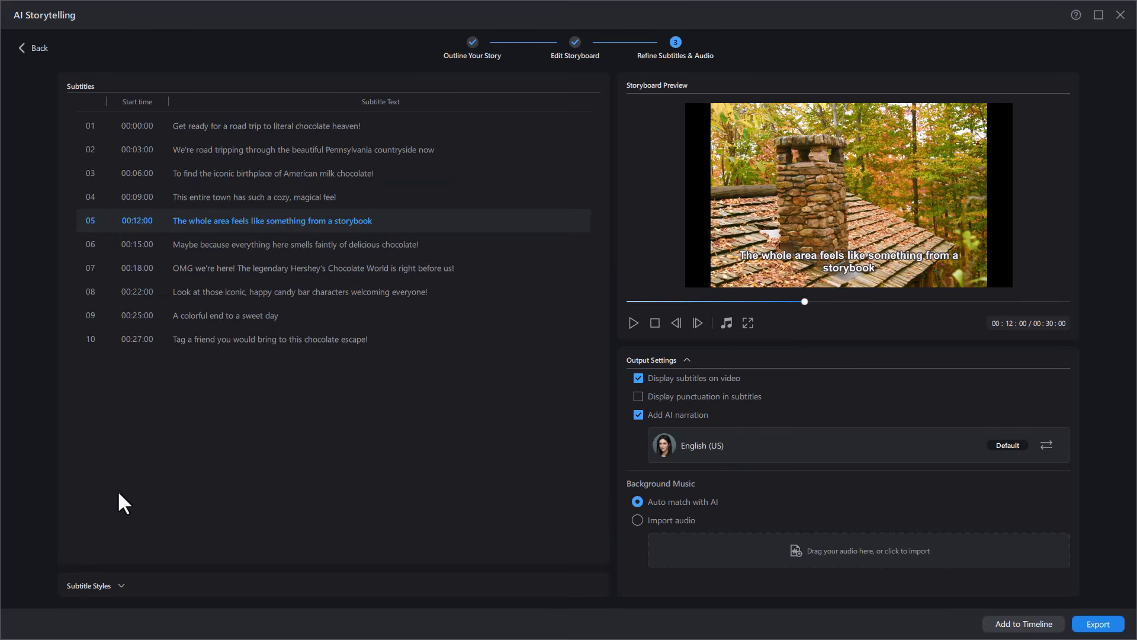
{"action": "left_click", "coordinate": [121, 586]}
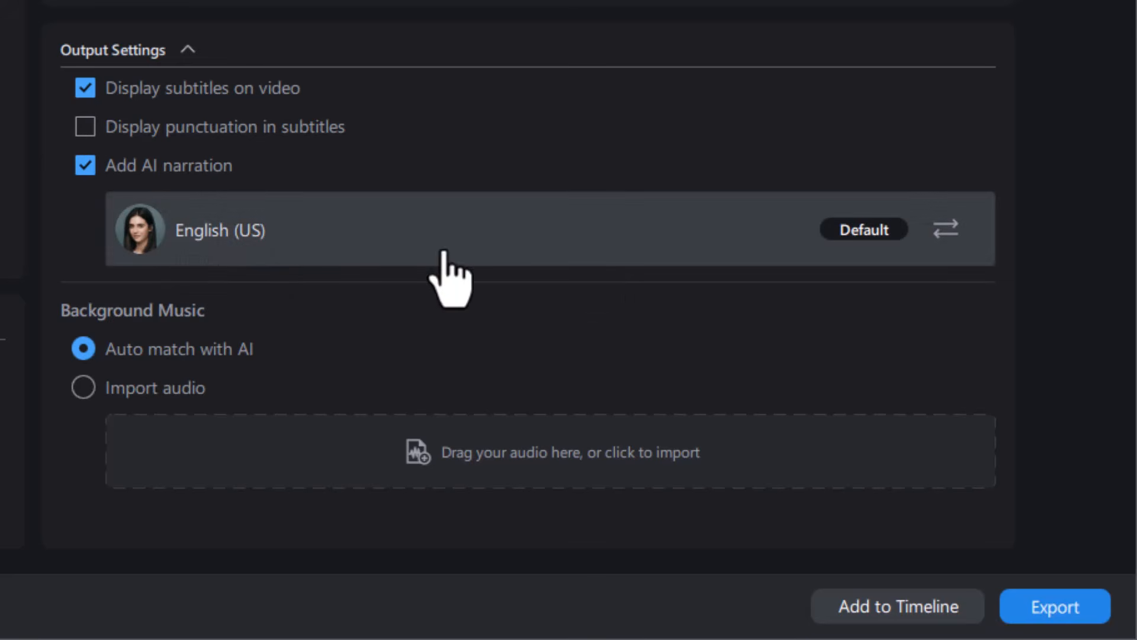
Step: Open the AI narration voice selection, examine the gender and speaking style filter options, and keep the default English (US) voice
{"action": "left_click", "coordinate": [343, 237]}
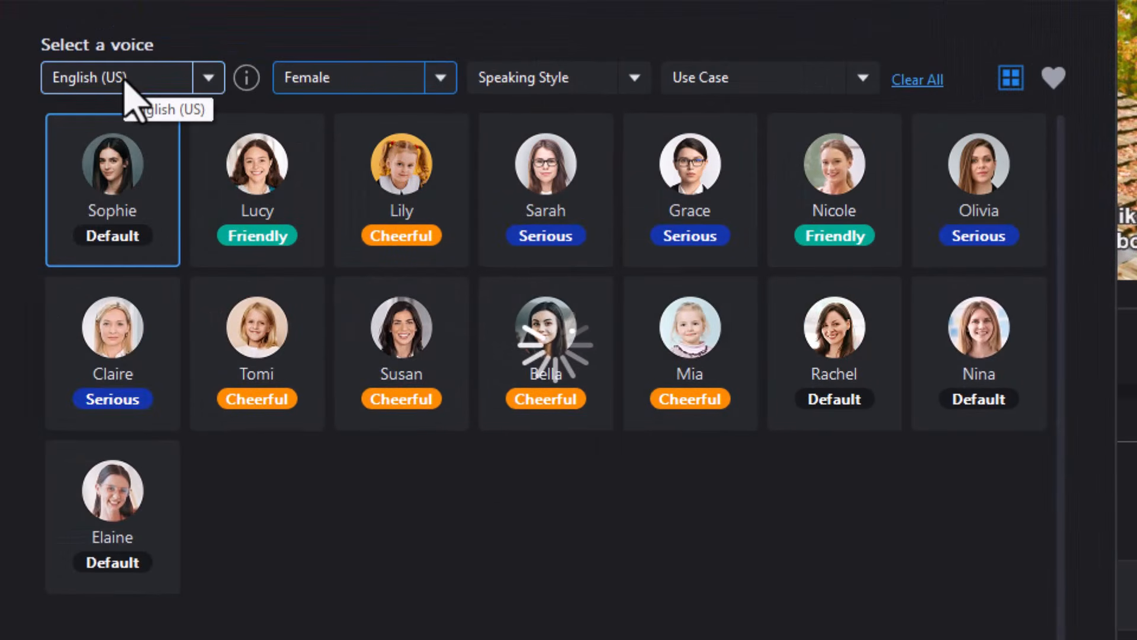
{"action": "left_click", "coordinate": [442, 82]}
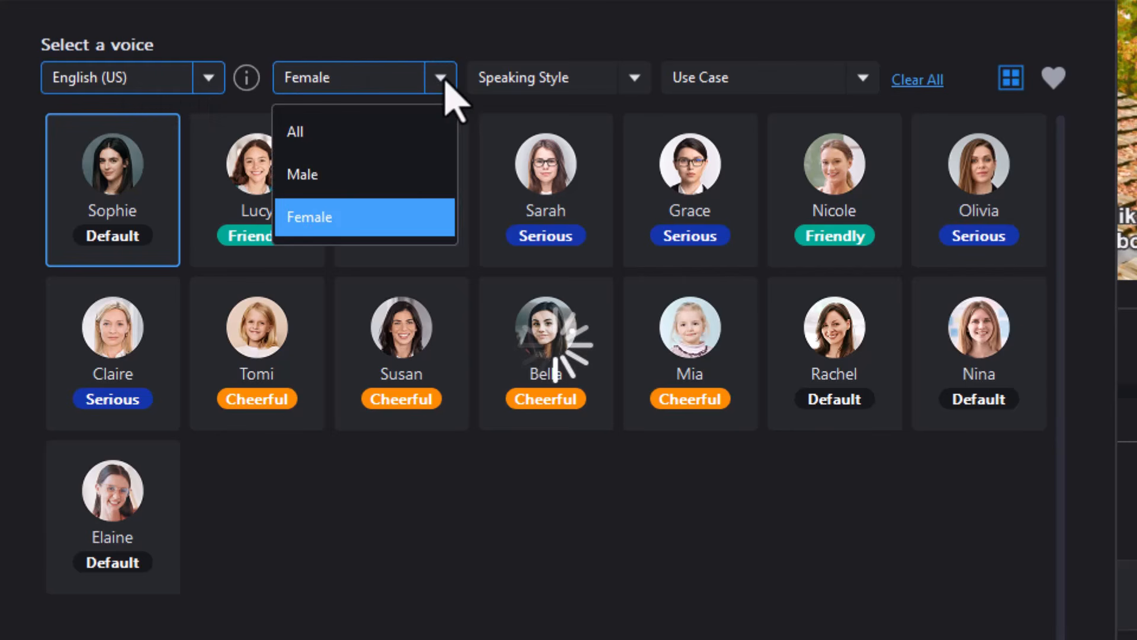
{"action": "left_click", "coordinate": [634, 92]}
{"action": "left_click", "coordinate": [634, 92]}
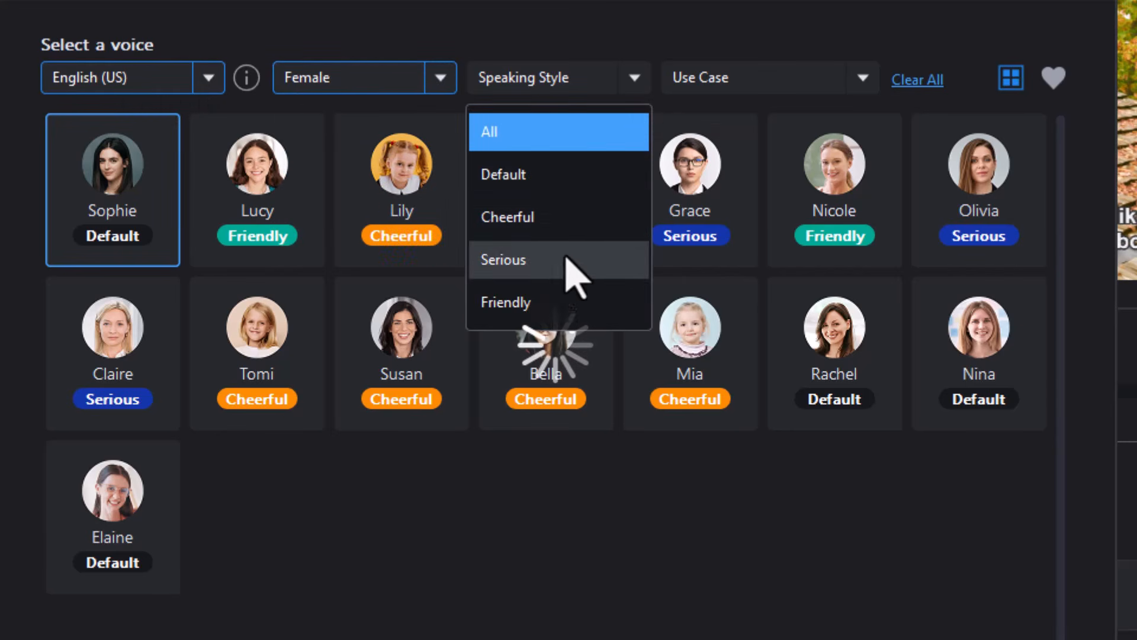
{"action": "left_click", "coordinate": [1081, 1]}
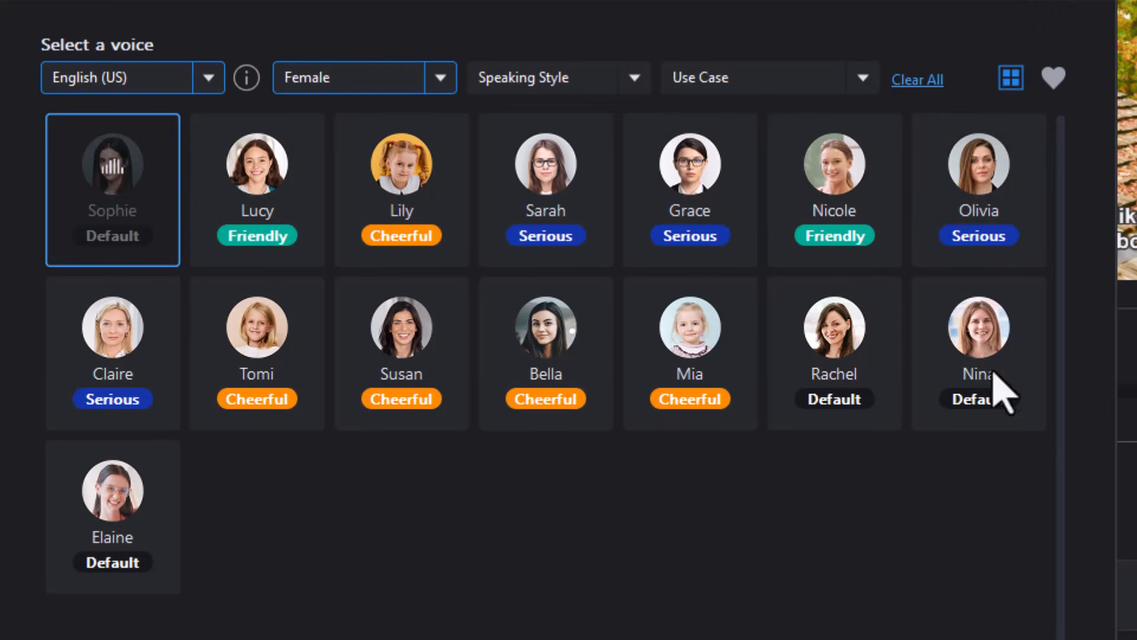
{"action": "left_click", "coordinate": [1095, 3]}
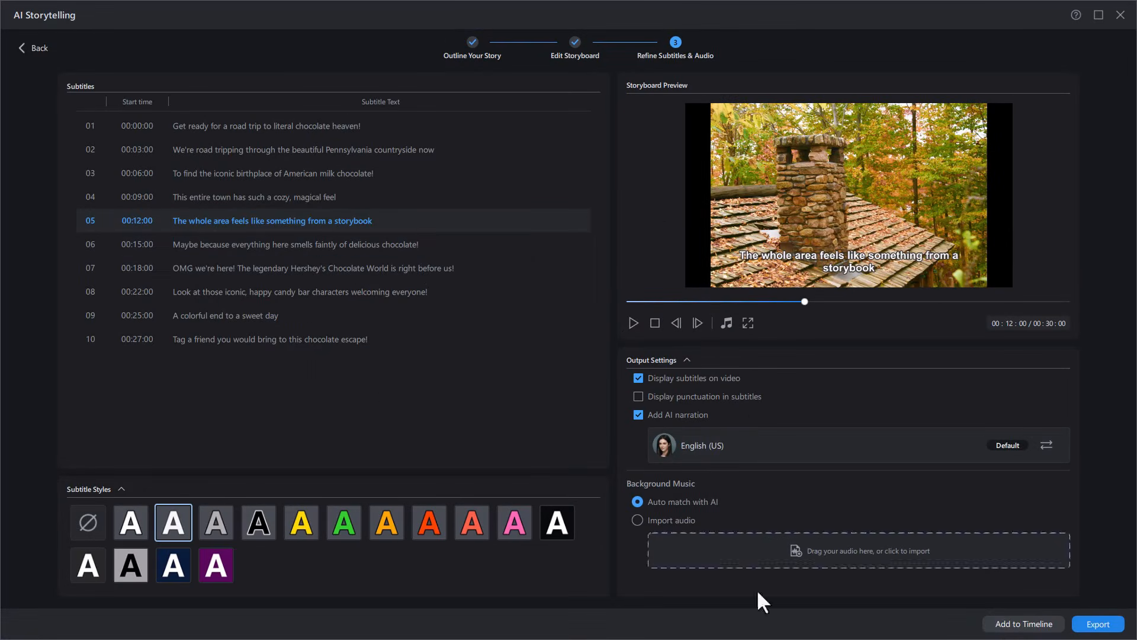
Step: Add the storyboard to the timeline and bring up subtitles 7 and 2 in the full-width subtitle list and preview
{"action": "left_click", "coordinate": [1023, 623]}
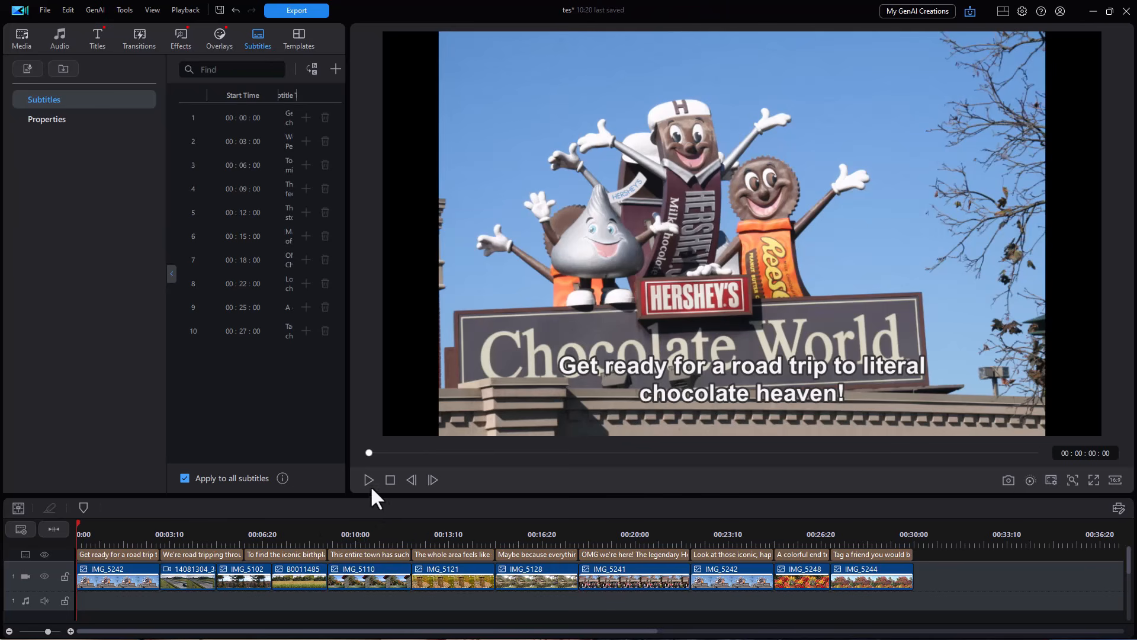
{"action": "left_click", "coordinate": [170, 275]}
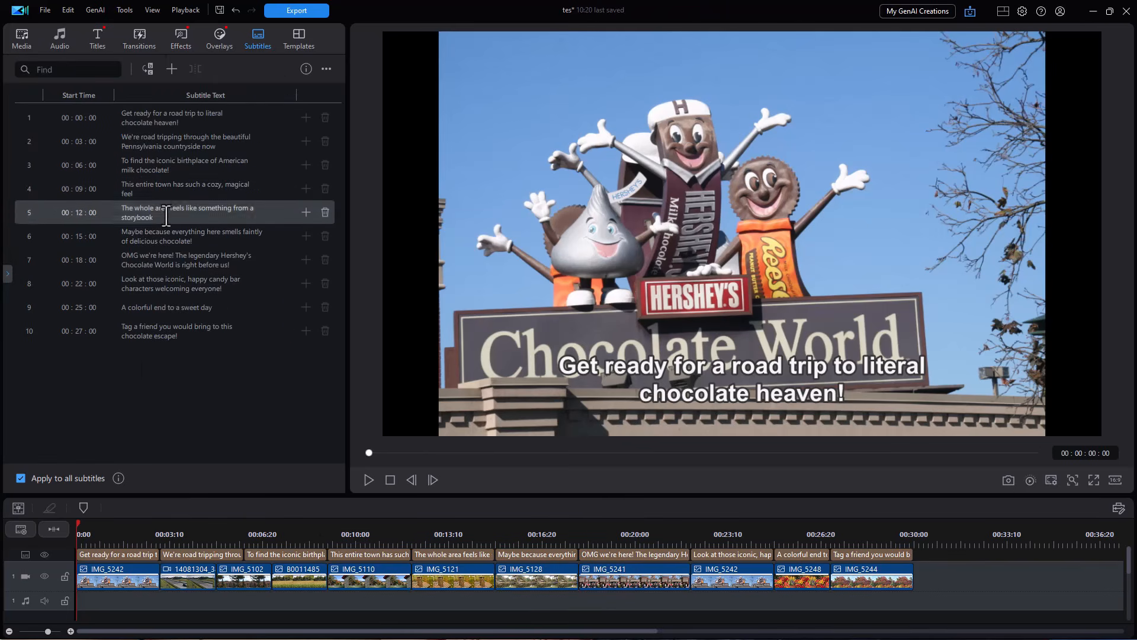
{"action": "left_click", "coordinate": [178, 260]}
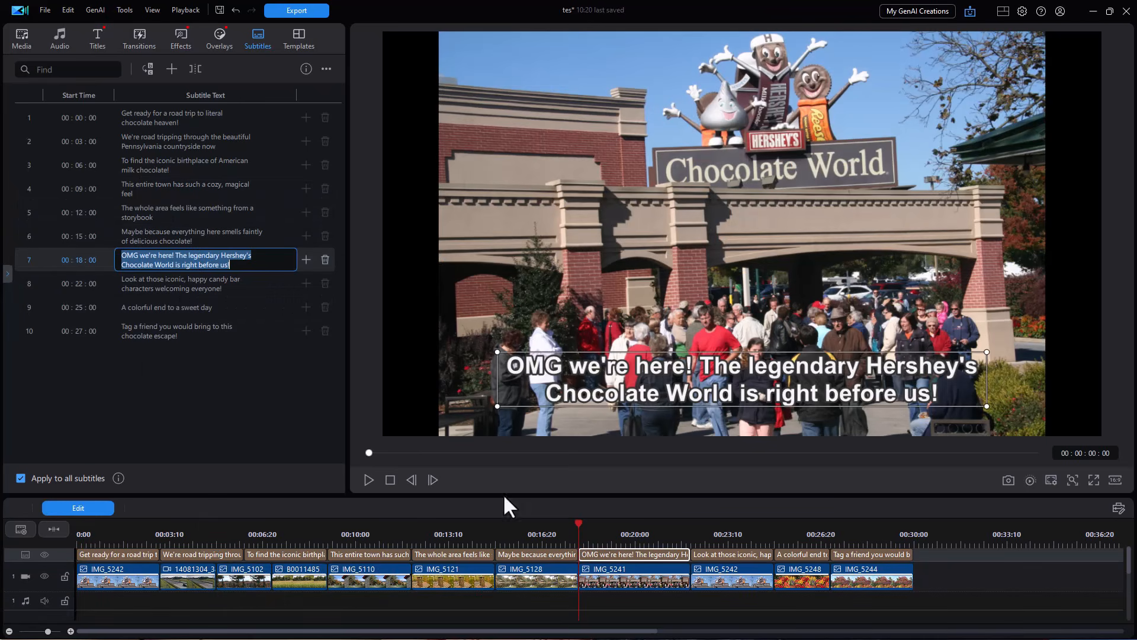
{"action": "left_click", "coordinate": [184, 555]}
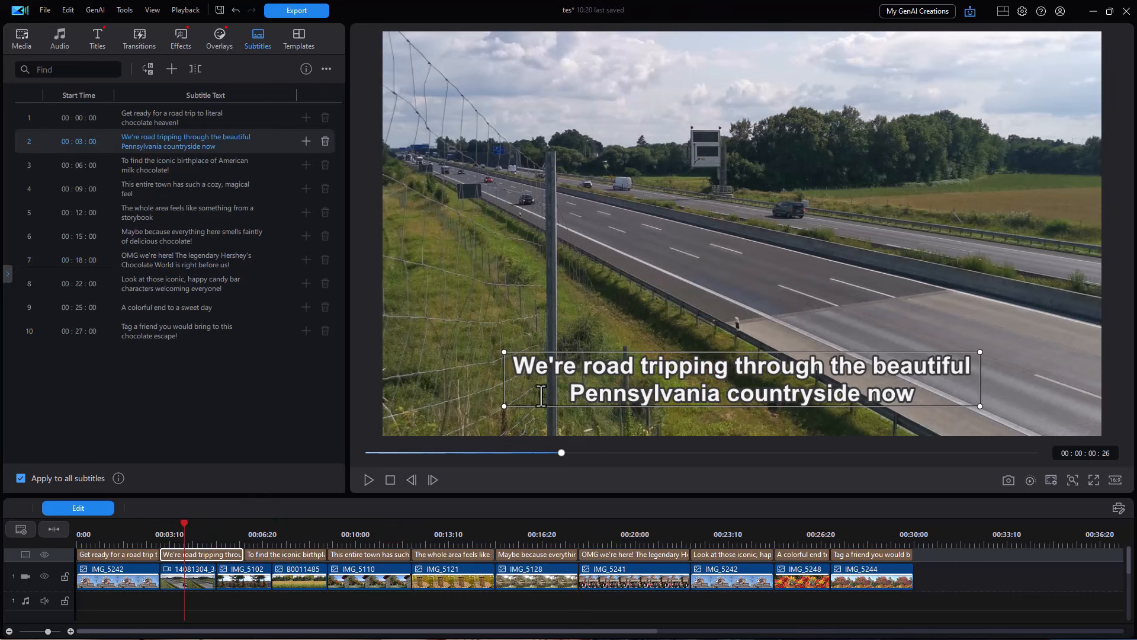